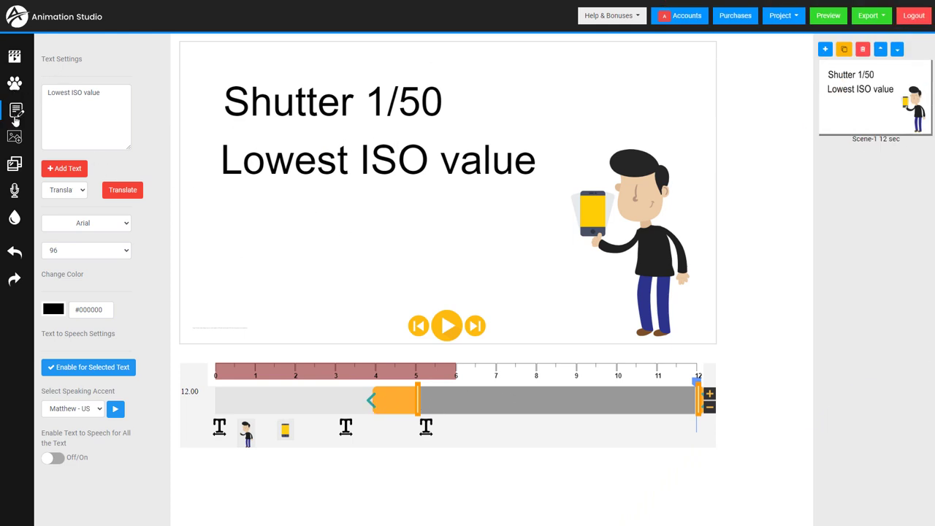
Step: Add the clipboard-holding character from the character library to the scene
{"action": "left_click", "coordinate": [15, 84]}
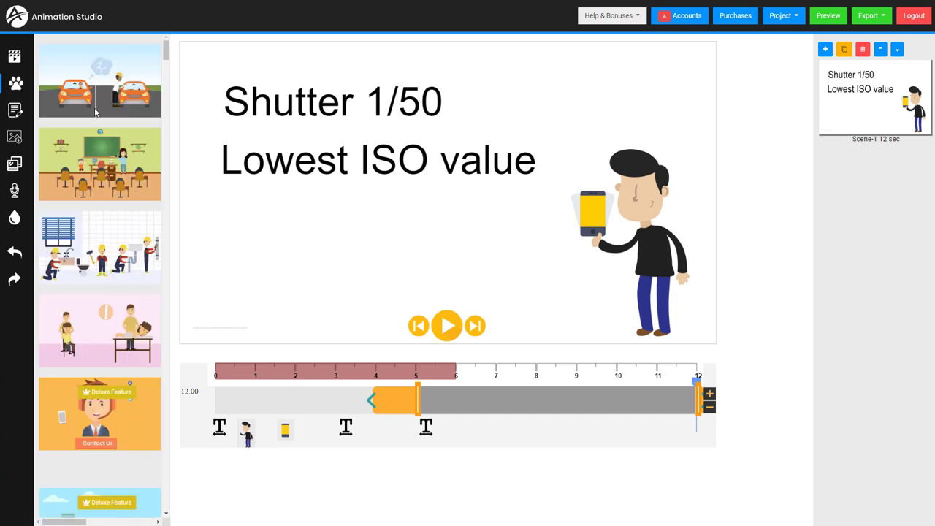
{"action": "scroll", "coordinate": [95, 120], "scroll_direction": "down", "scroll_amount": 5}
{"action": "scroll", "coordinate": [99, 131], "scroll_direction": "up", "scroll_amount": 5}
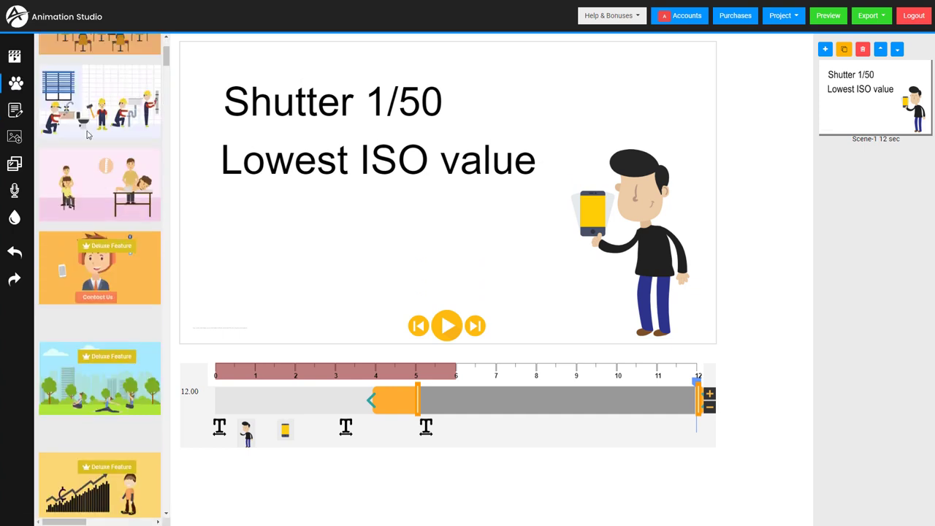
{"action": "scroll", "coordinate": [92, 67], "scroll_direction": "down", "scroll_amount": 15}
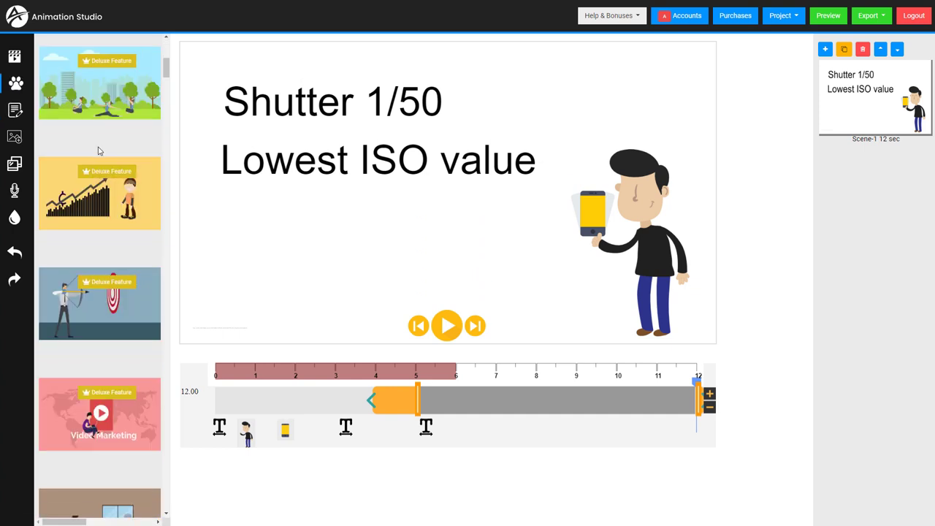
{"action": "scroll", "coordinate": [103, 271], "scroll_direction": "up", "scroll_amount": 3}
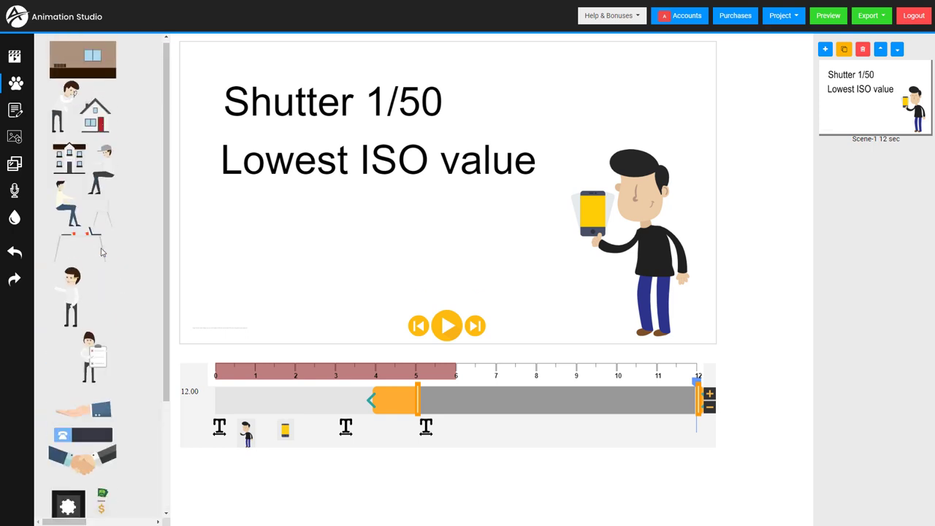
{"action": "scroll", "coordinate": [92, 264], "scroll_direction": "down", "scroll_amount": 1}
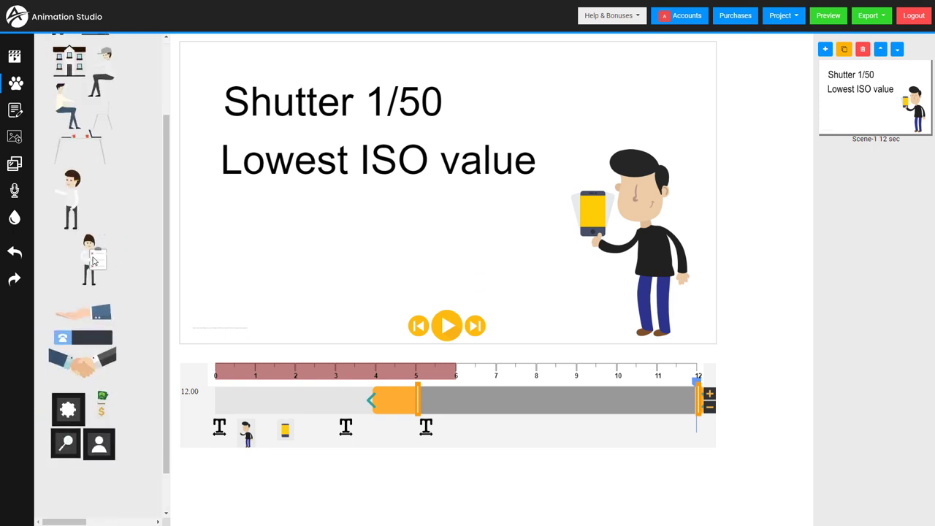
{"action": "left_click", "coordinate": [93, 261]}
Step: Mirror and shrink the clipboard character, place it at lower left, and delay its timeline start
{"action": "left_click_drag", "start_coordinate": [370, 238], "coordinate": [299, 219]}
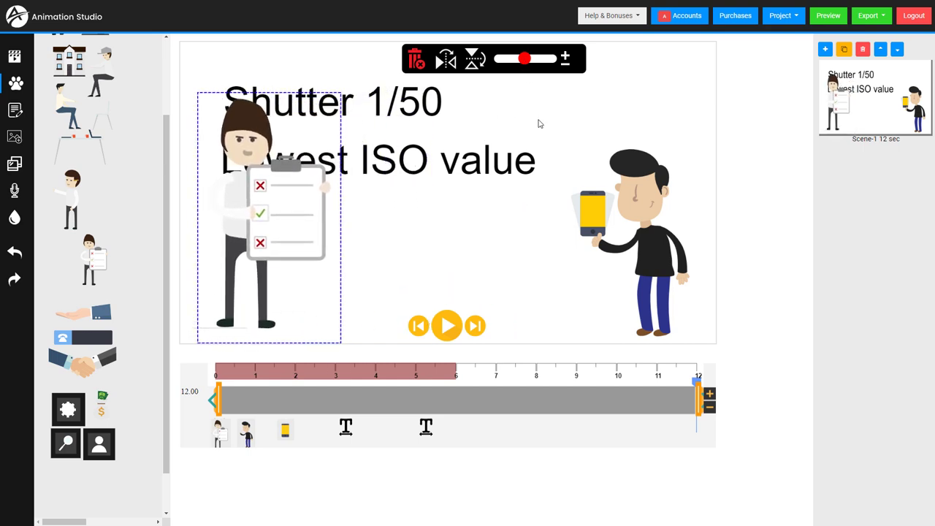
{"action": "left_click", "coordinate": [446, 60]}
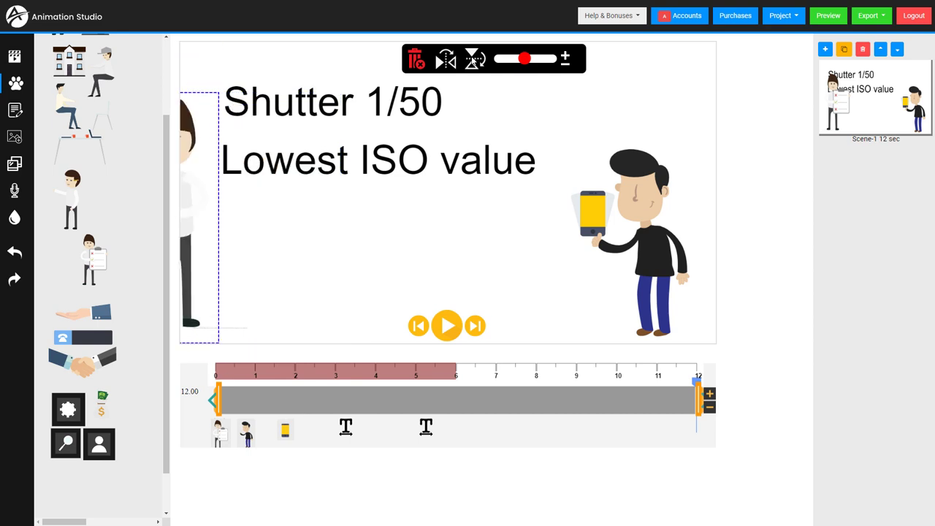
{"action": "left_click_drag", "start_coordinate": [209, 202], "coordinate": [375, 209]}
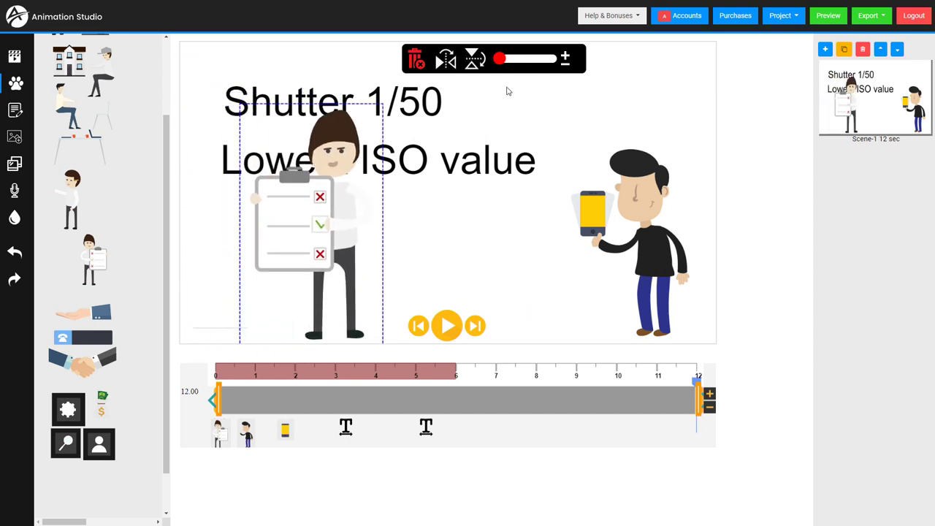
{"action": "left_click_drag", "start_coordinate": [534, 62], "coordinate": [525, 60]}
{"action": "left_click", "coordinate": [451, 65]}
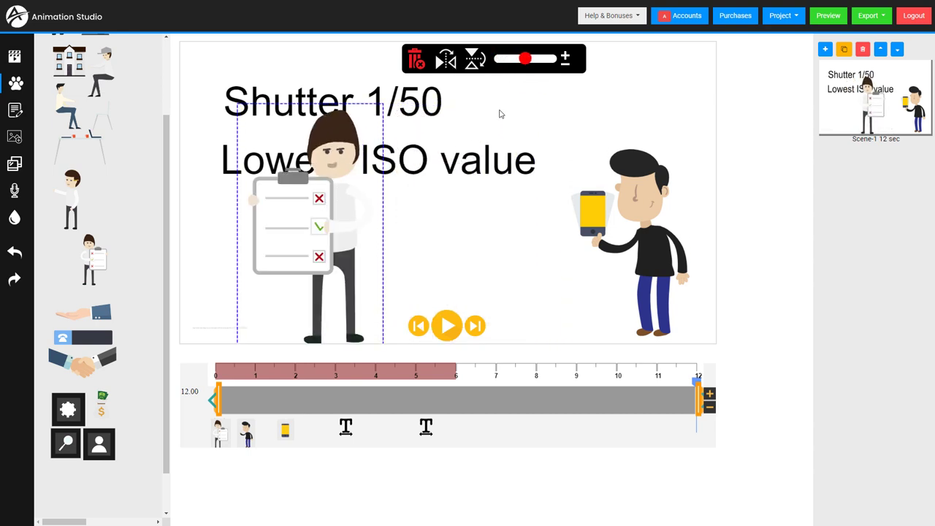
{"action": "left_click_drag", "start_coordinate": [528, 65], "coordinate": [518, 66]}
{"action": "left_click", "coordinate": [451, 61]}
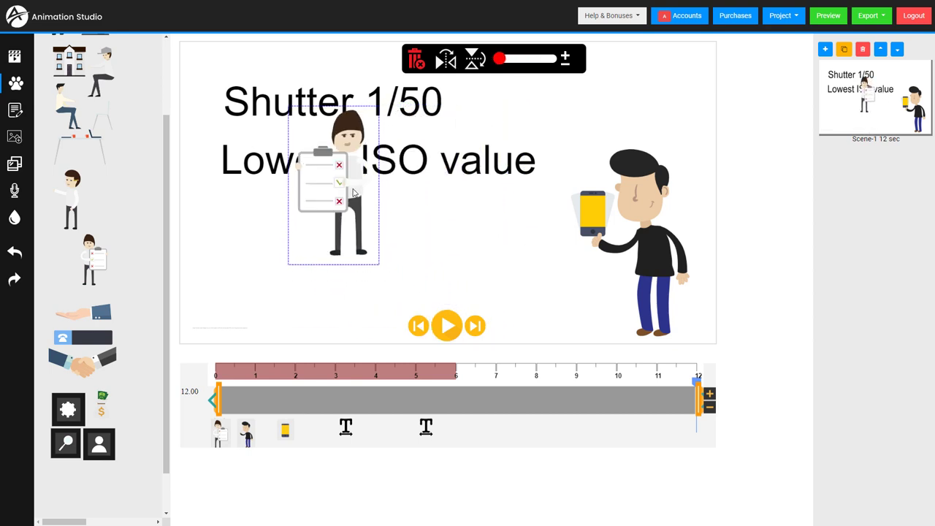
{"action": "left_click_drag", "start_coordinate": [356, 193], "coordinate": [286, 255]}
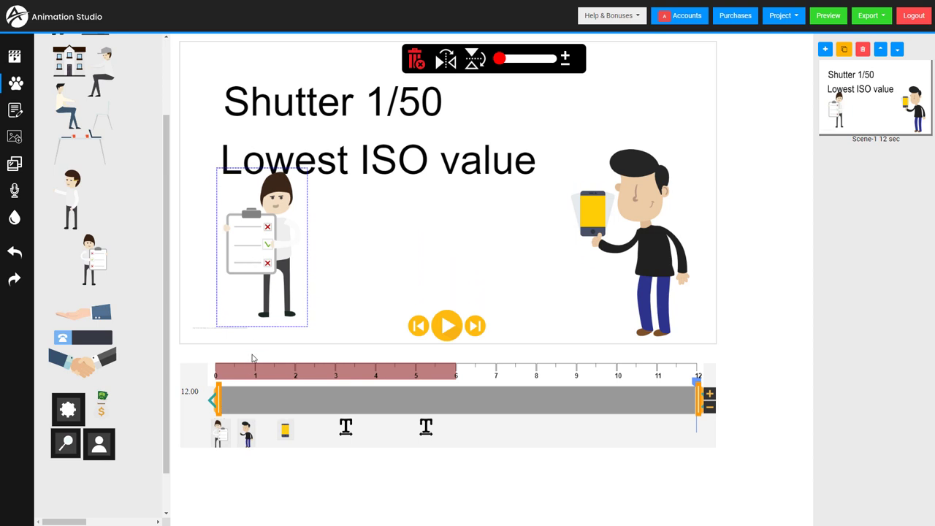
{"action": "left_click_drag", "start_coordinate": [226, 398], "coordinate": [469, 403]}
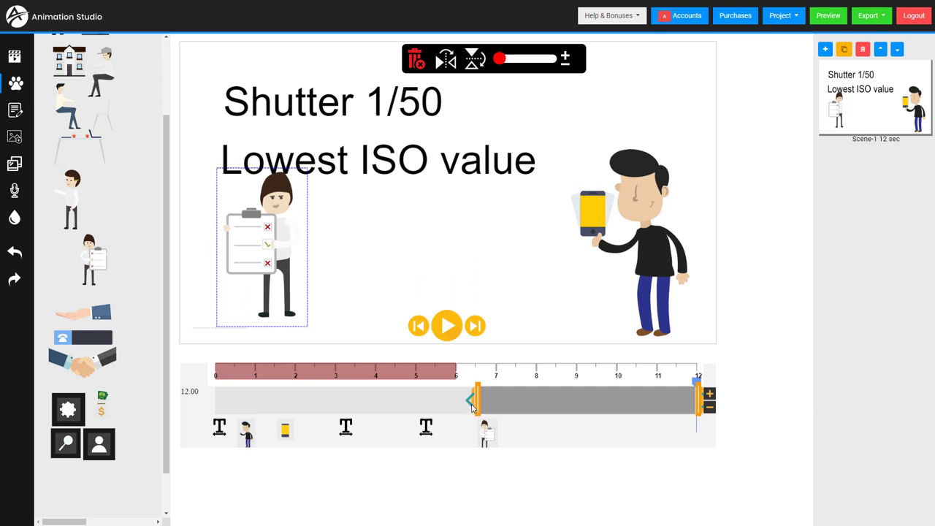
Step: Start the clipboard character at about 6 seconds and apply the fifth animation effect to it
{"action": "left_click_drag", "start_coordinate": [472, 407], "coordinate": [452, 403]}
{"action": "left_click", "coordinate": [451, 403]}
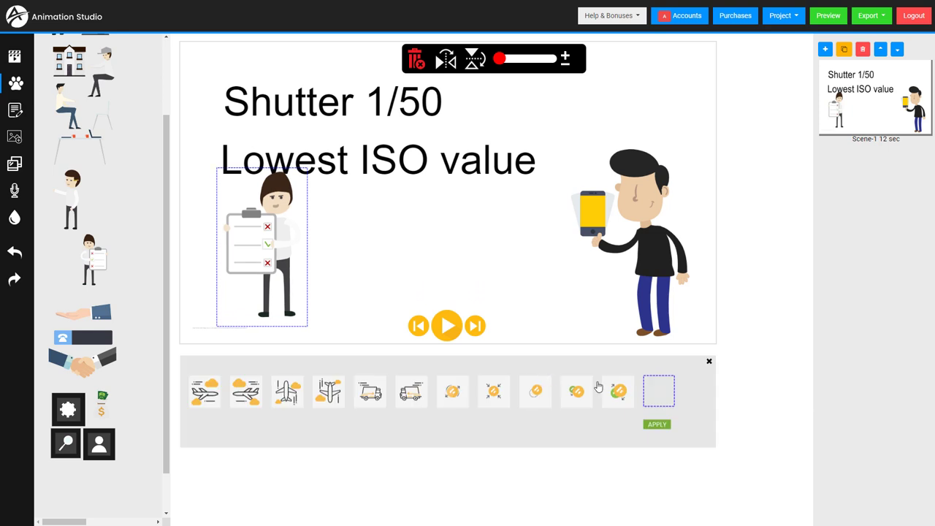
{"action": "left_click", "coordinate": [619, 393]}
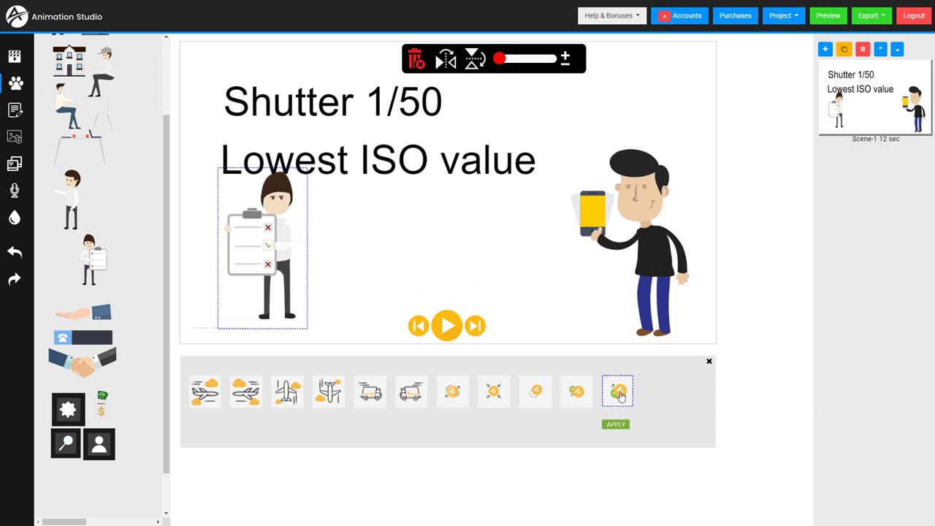
{"action": "left_click", "coordinate": [577, 394]}
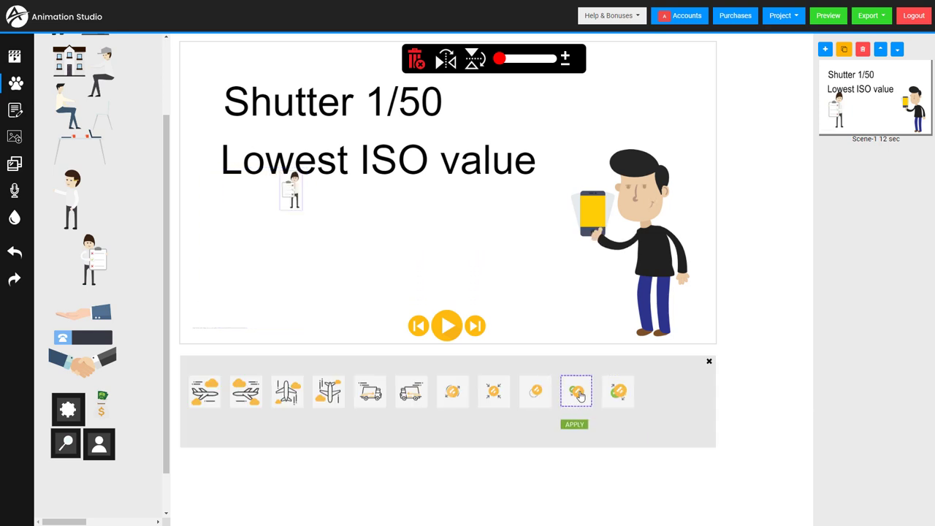
{"action": "left_click", "coordinate": [534, 394]}
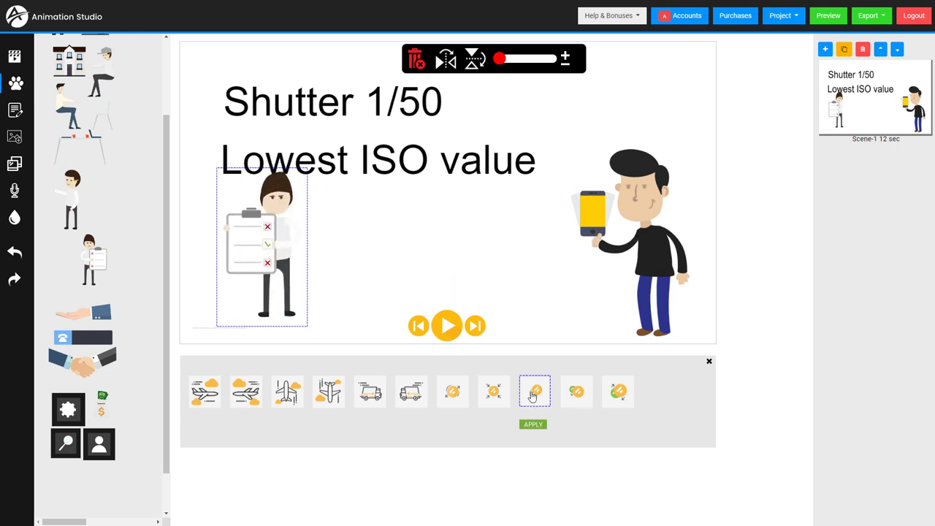
{"action": "left_click", "coordinate": [413, 395]}
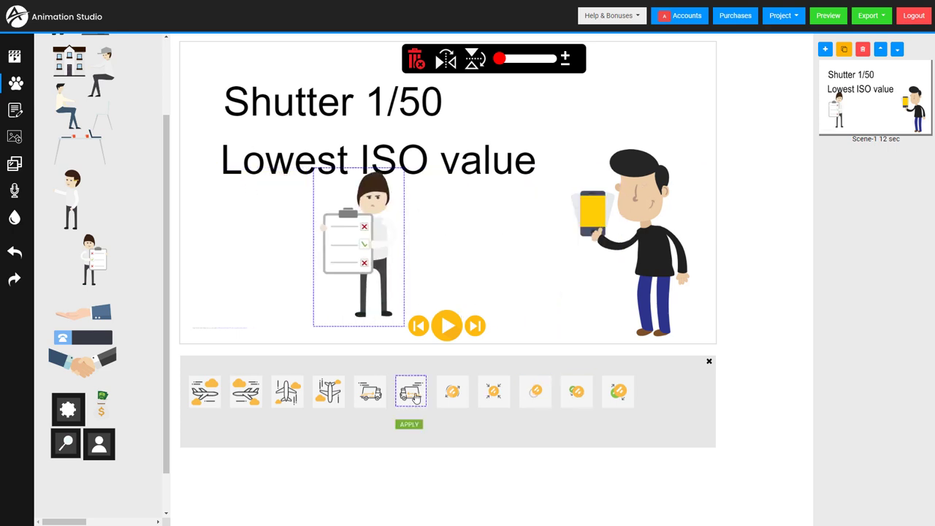
{"action": "left_click", "coordinate": [371, 395]}
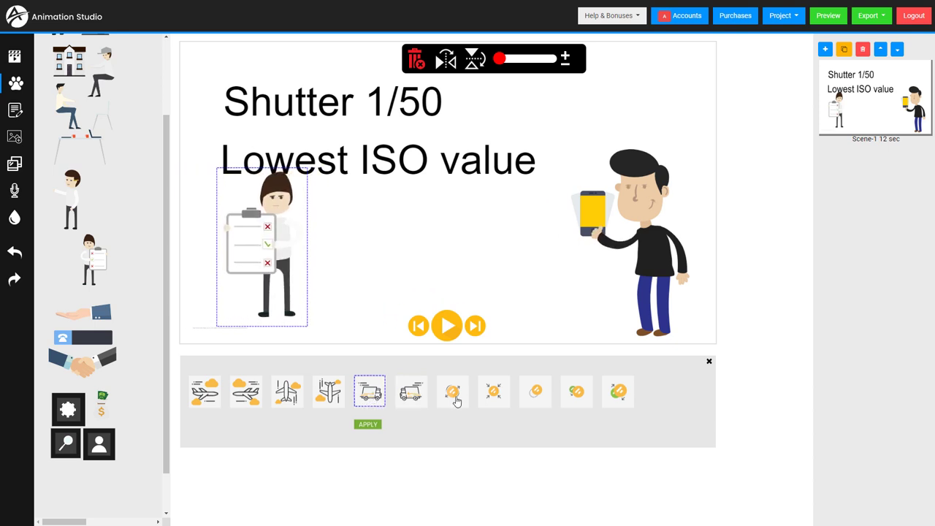
{"action": "left_click", "coordinate": [368, 424]}
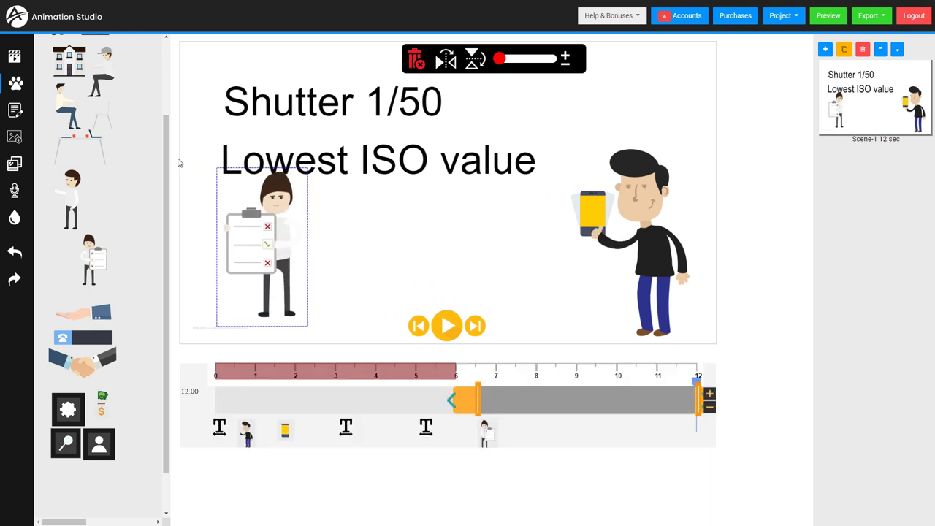
Step: Add the caption 'this is a man' below Lowest ISO value, then bring up the voiceover and audio settings
{"action": "left_click", "coordinate": [16, 111]}
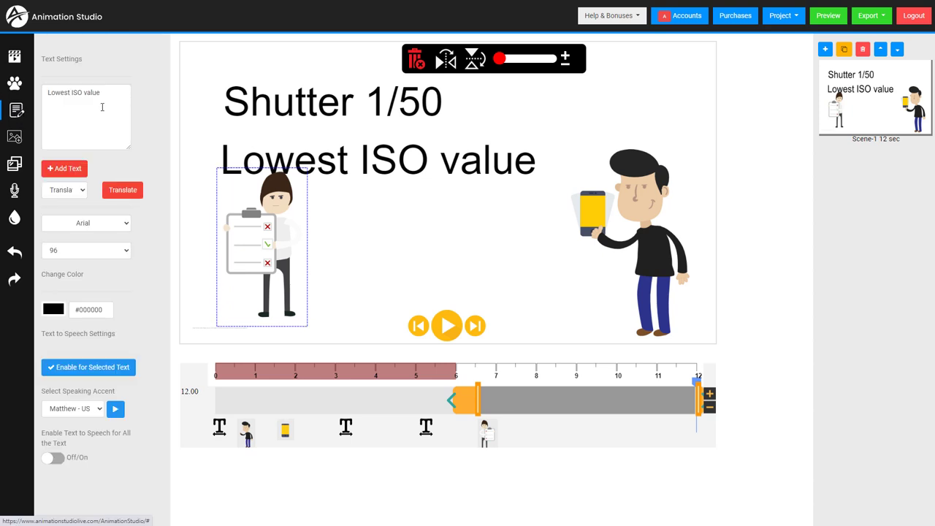
{"action": "left_click_drag", "start_coordinate": [108, 95], "coordinate": [40, 99]}
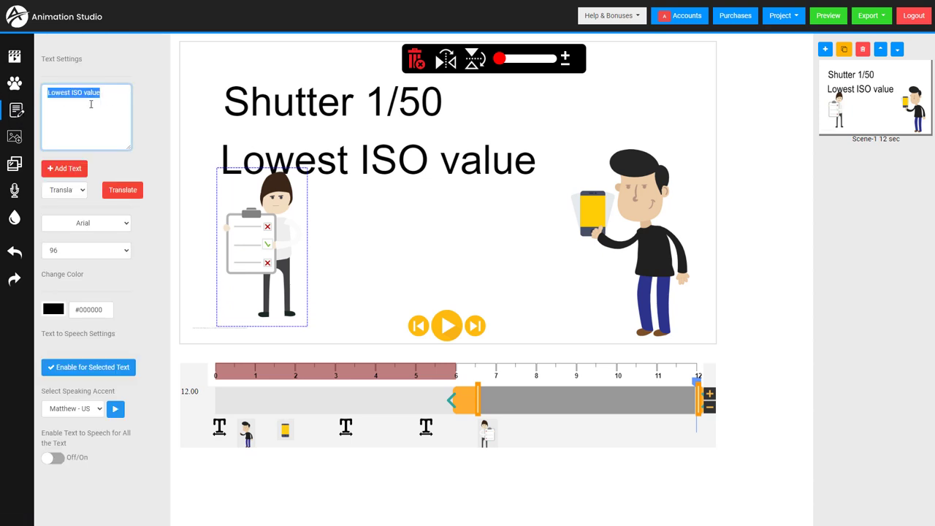
{"action": "type", "text": "this is a ma"}
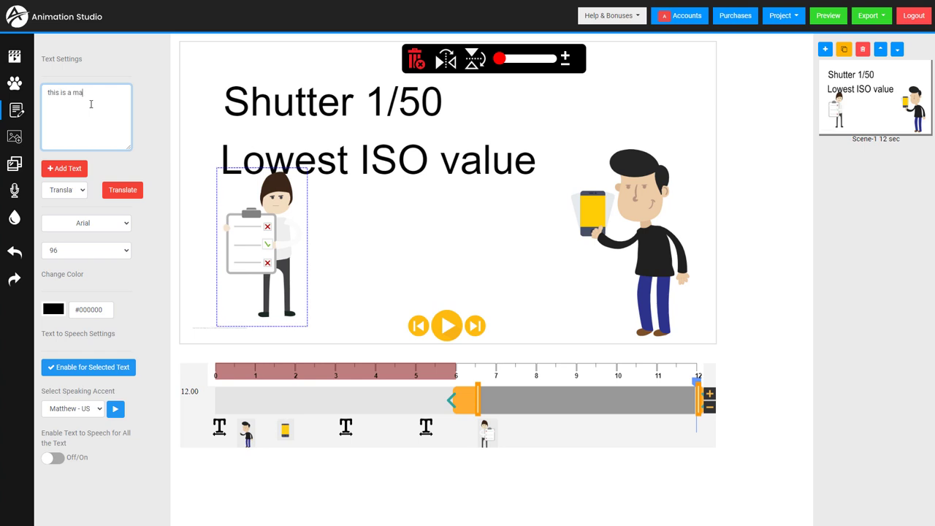
{"action": "type", "text": "n"}
{"action": "left_click", "coordinate": [47, 166]}
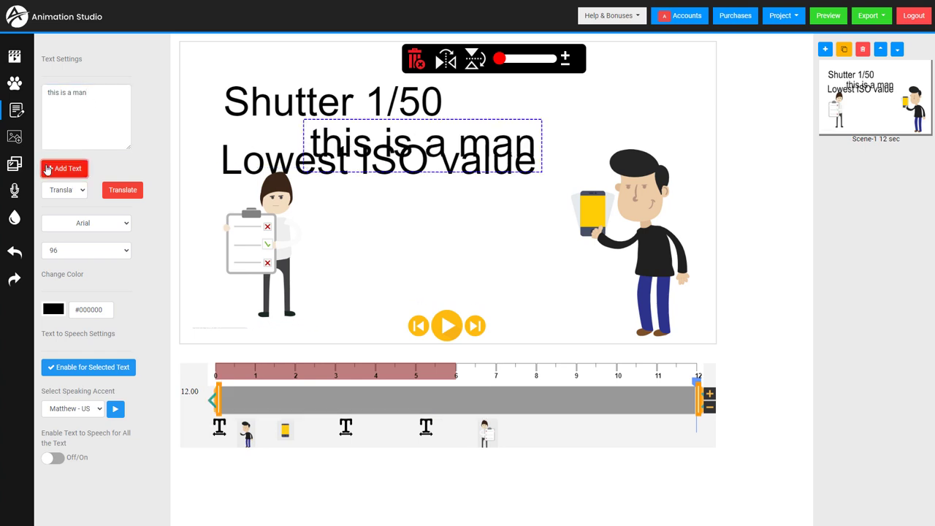
{"action": "left_click_drag", "start_coordinate": [482, 189], "coordinate": [483, 239]}
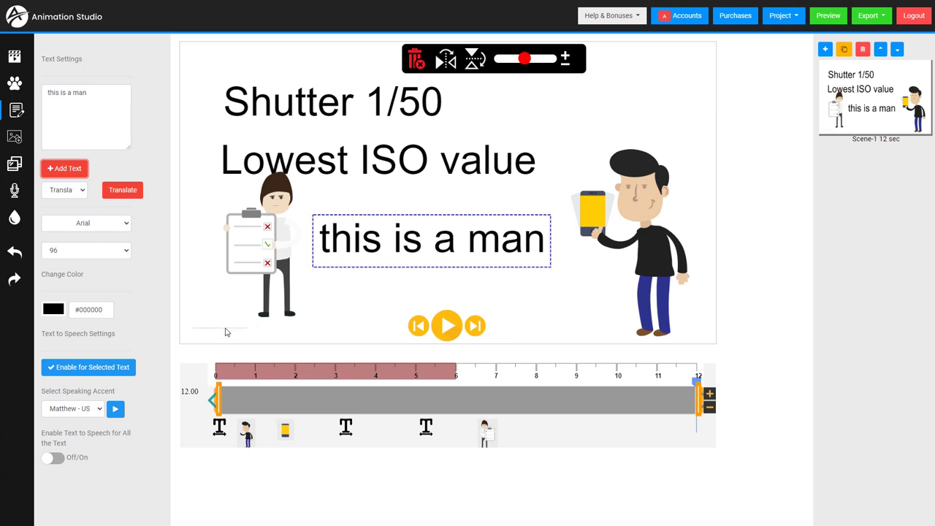
{"action": "left_click", "coordinate": [225, 331]}
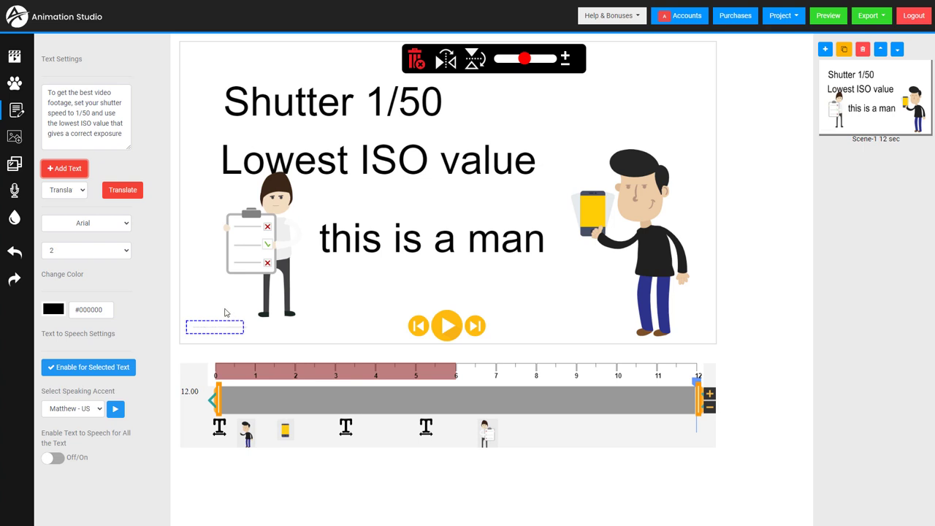
{"action": "left_click", "coordinate": [14, 190]}
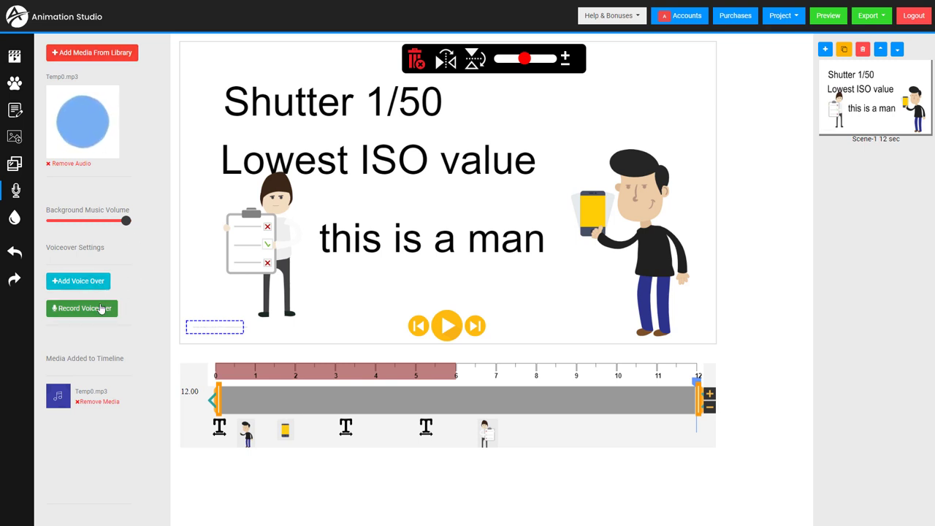
Step: Look over the watermark settings and character library, then scroll through the ready-made scene backgrounds
{"action": "left_click", "coordinate": [13, 218]}
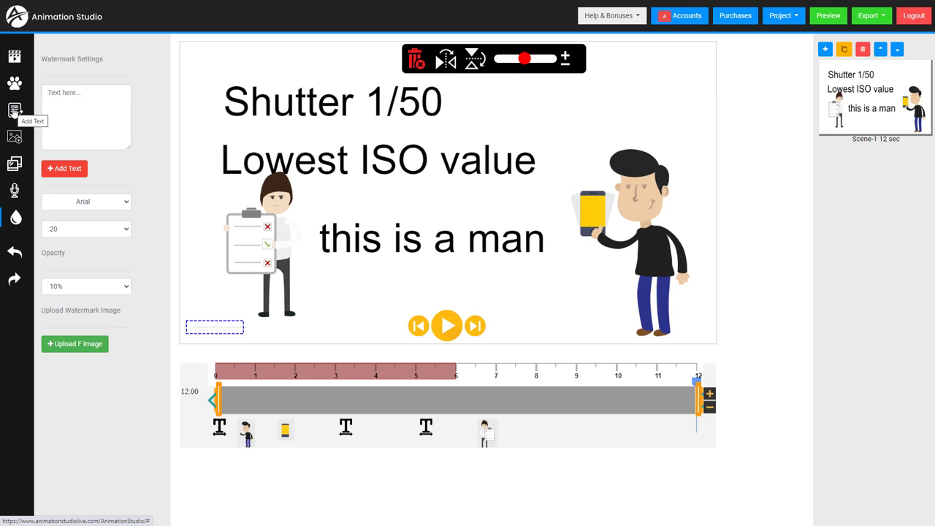
{"action": "left_click", "coordinate": [15, 84]}
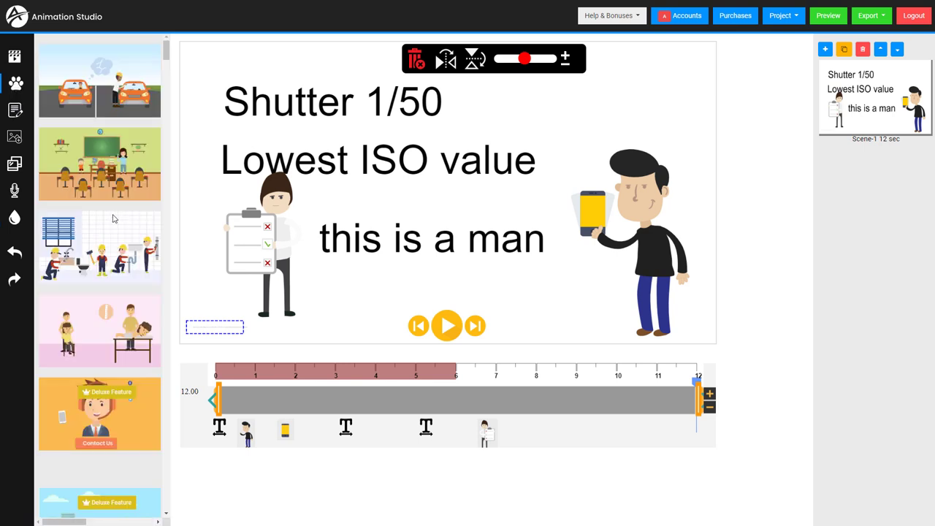
{"action": "scroll", "coordinate": [110, 212], "scroll_direction": "down", "scroll_amount": 3}
{"action": "scroll", "coordinate": [113, 217], "scroll_direction": "up", "scroll_amount": 3}
{"action": "left_click", "coordinate": [15, 62]}
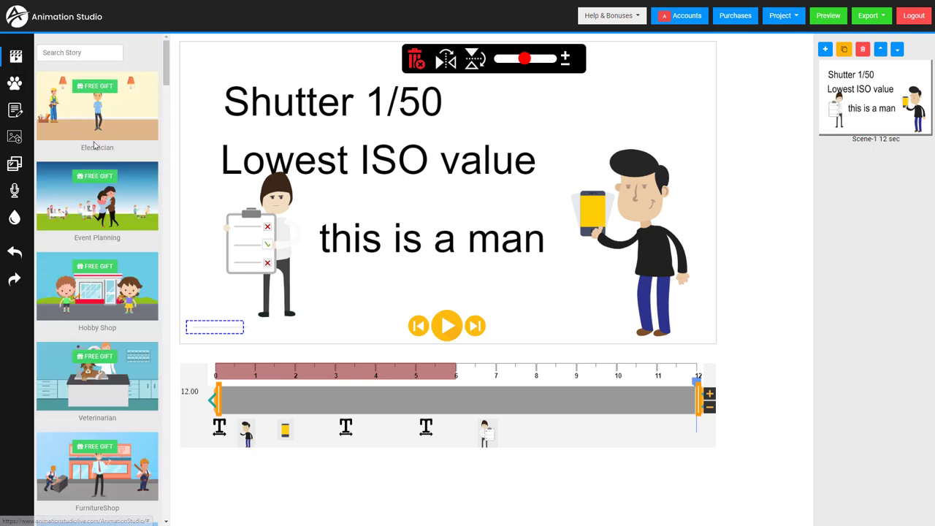
{"action": "scroll", "coordinate": [109, 249], "scroll_direction": "down", "scroll_amount": 4}
{"action": "scroll", "coordinate": [112, 251], "scroll_direction": "down", "scroll_amount": 7}
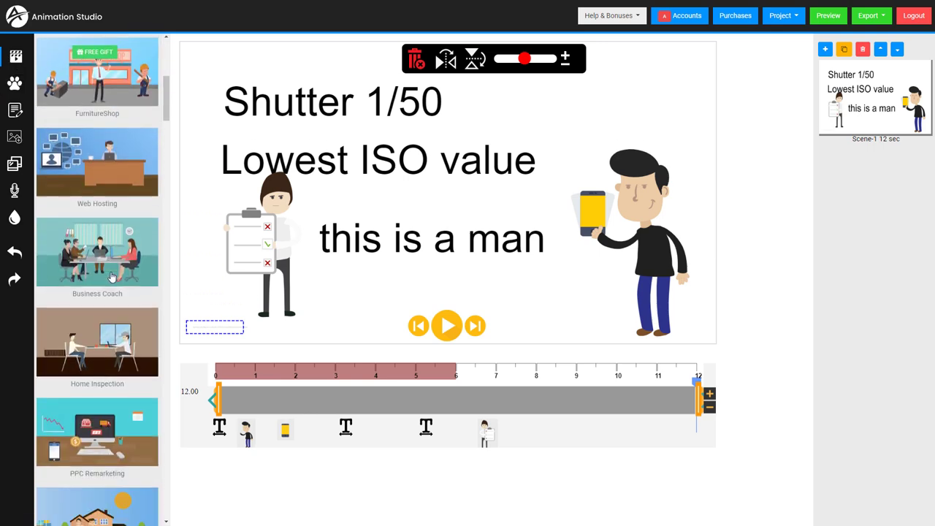
{"action": "scroll", "coordinate": [111, 279], "scroll_direction": "down", "scroll_amount": 3}
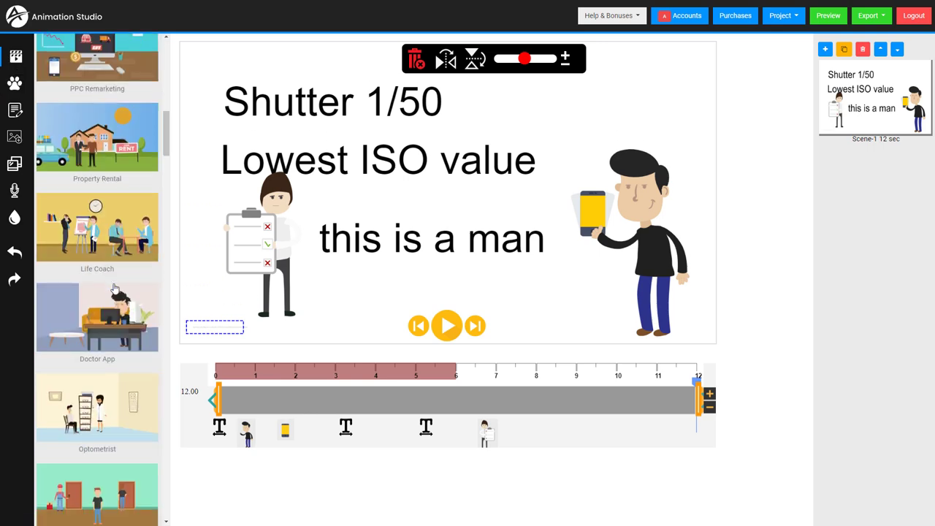
{"action": "scroll", "coordinate": [114, 290], "scroll_direction": "down", "scroll_amount": 3}
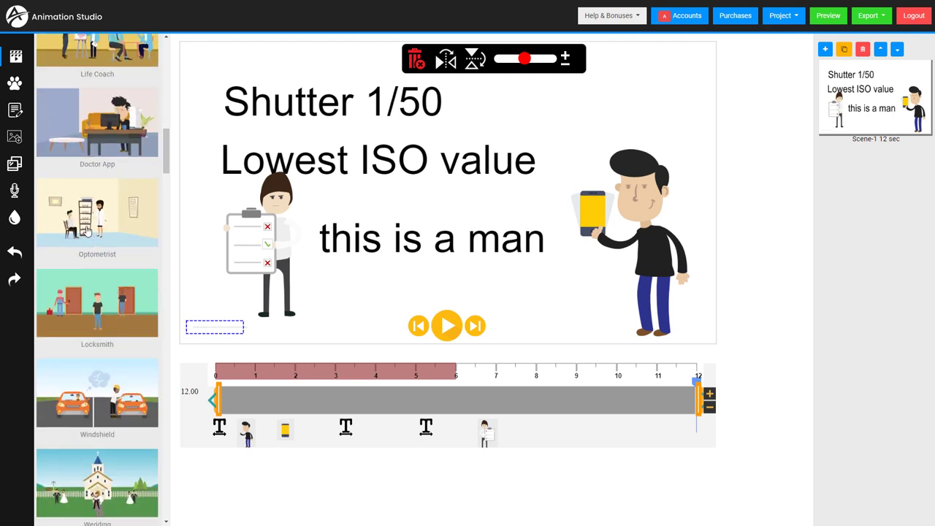
{"action": "scroll", "coordinate": [87, 232], "scroll_direction": "down", "scroll_amount": 8}
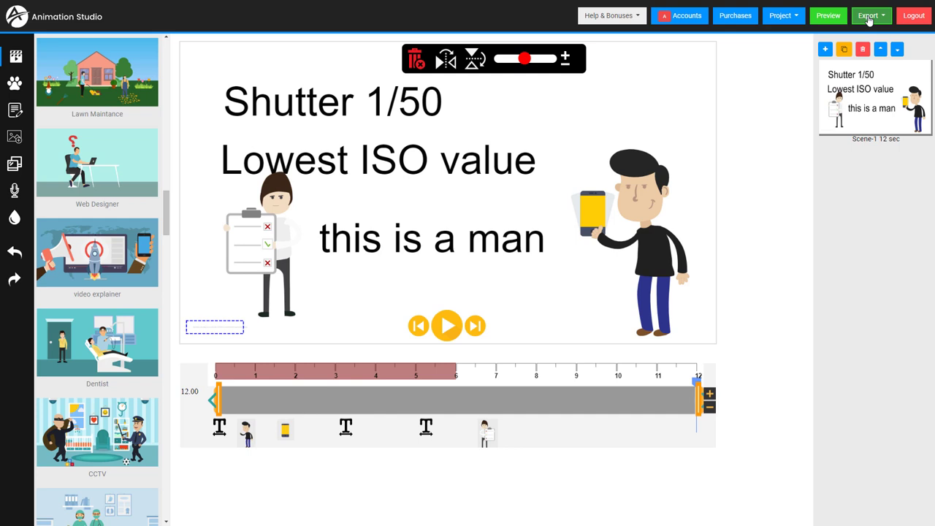
Step: Export the shutter and ISO scene as a 1080p video
{"action": "left_click", "coordinate": [869, 17]}
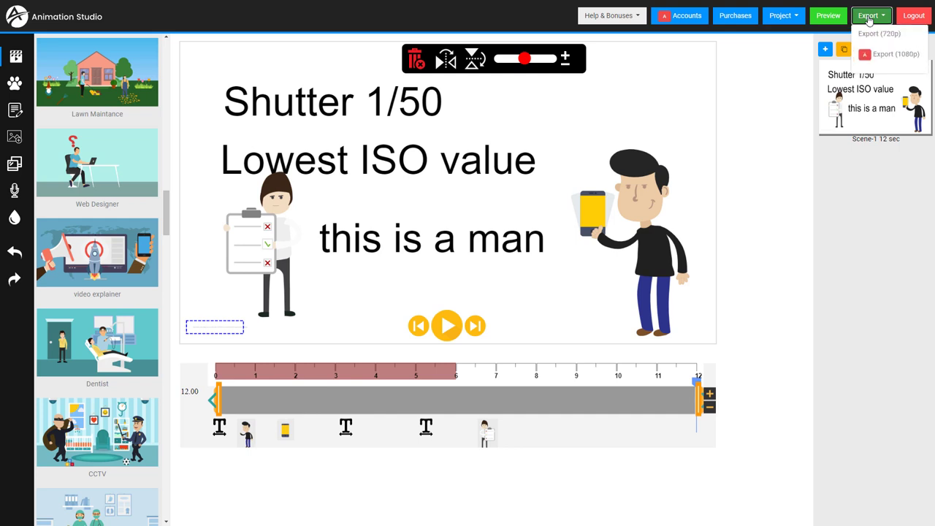
{"action": "left_click", "coordinate": [878, 57]}
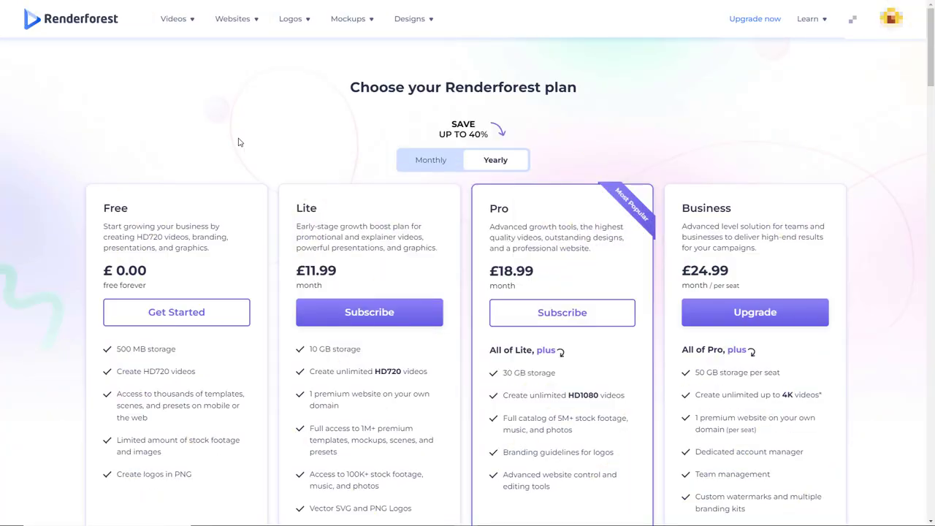
Step: Scroll down the Renderforest page toward the animated video templates
{"action": "scroll", "coordinate": [238, 141], "scroll_direction": "down", "scroll_amount": 1}
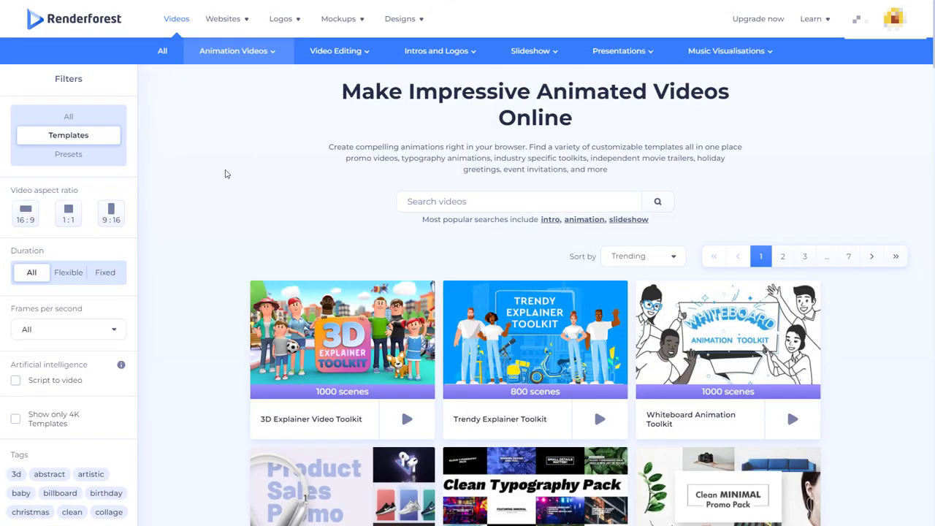
Step: Find the Trendy Explainer Toolkit in the gallery and review its template page
{"action": "scroll", "coordinate": [263, 172], "scroll_direction": "down", "scroll_amount": 3}
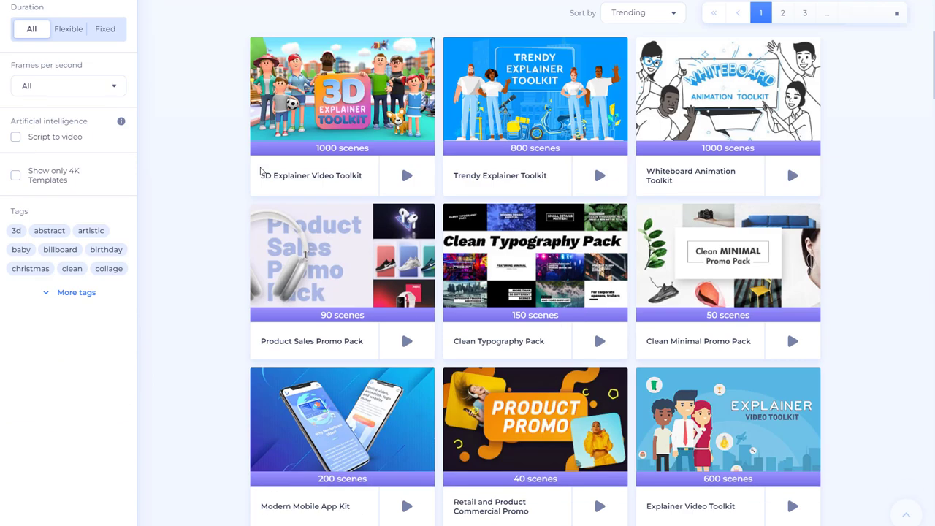
{"action": "scroll", "coordinate": [287, 215], "scroll_direction": "down", "scroll_amount": 2}
{"action": "scroll", "coordinate": [286, 215], "scroll_direction": "up", "scroll_amount": 4}
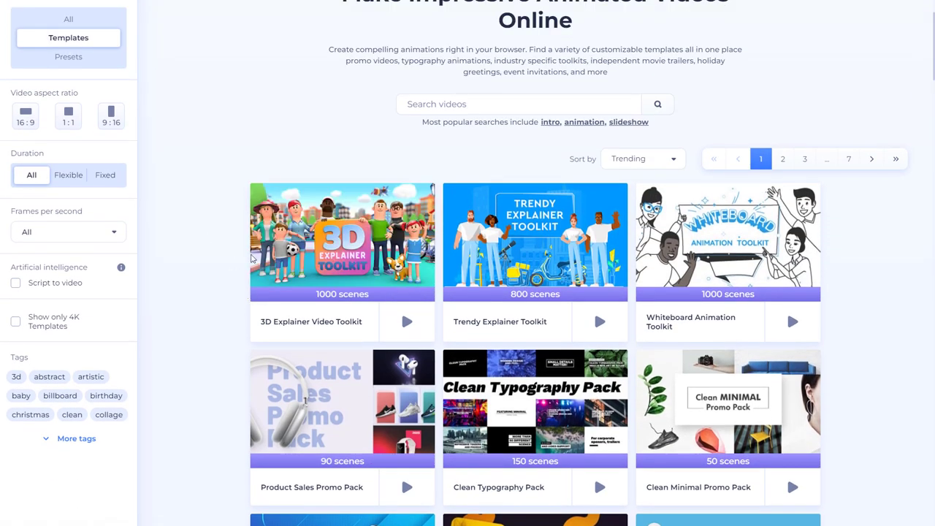
{"action": "scroll", "coordinate": [314, 249], "scroll_direction": "down", "scroll_amount": 1}
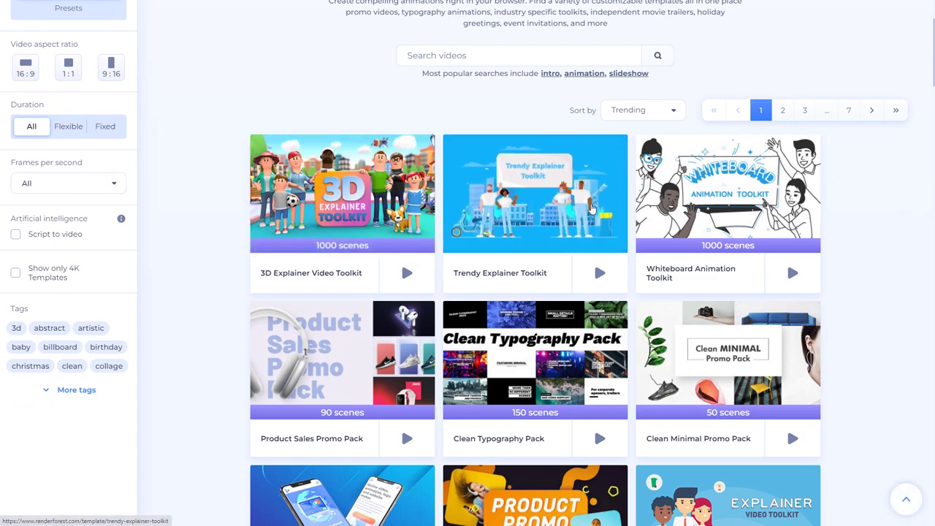
{"action": "scroll", "coordinate": [741, 198], "scroll_direction": "up", "scroll_amount": 1}
{"action": "scroll", "coordinate": [773, 242], "scroll_direction": "down", "scroll_amount": 5}
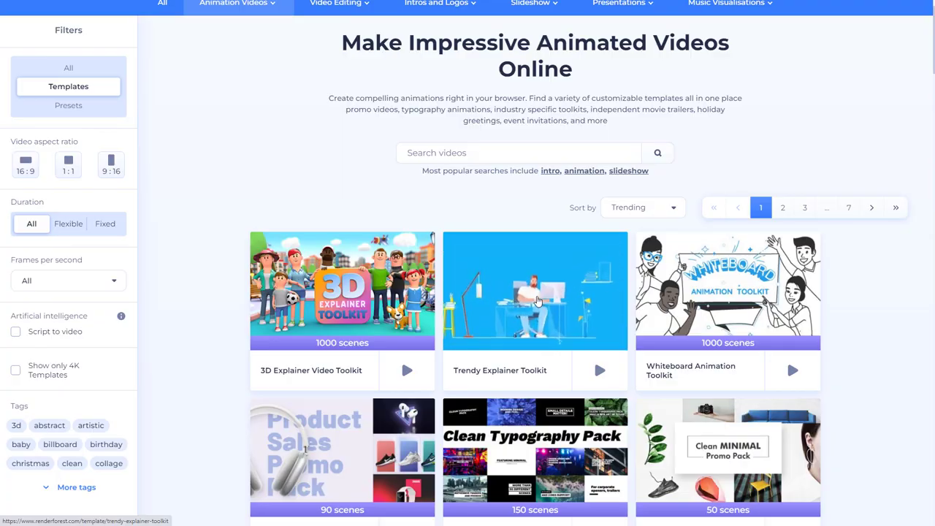
{"action": "left_click", "coordinate": [537, 302]}
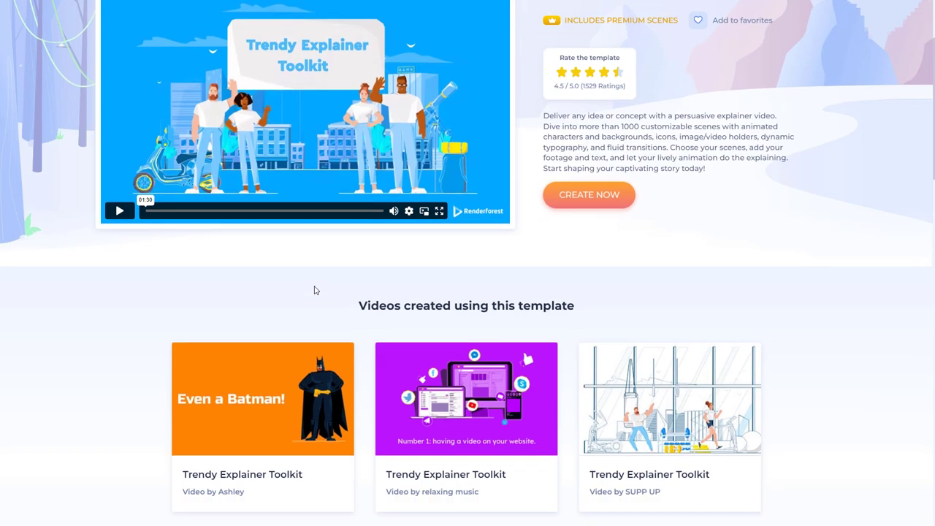
{"action": "scroll", "coordinate": [314, 290], "scroll_direction": "down", "scroll_amount": 2}
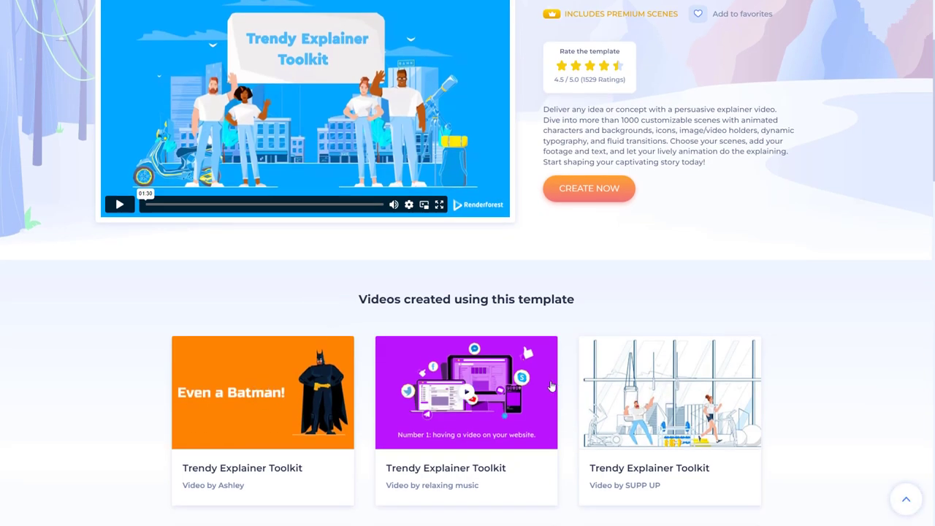
{"action": "scroll", "coordinate": [328, 359], "scroll_direction": "down", "scroll_amount": 1}
{"action": "scroll", "coordinate": [265, 351], "scroll_direction": "down", "scroll_amount": 2}
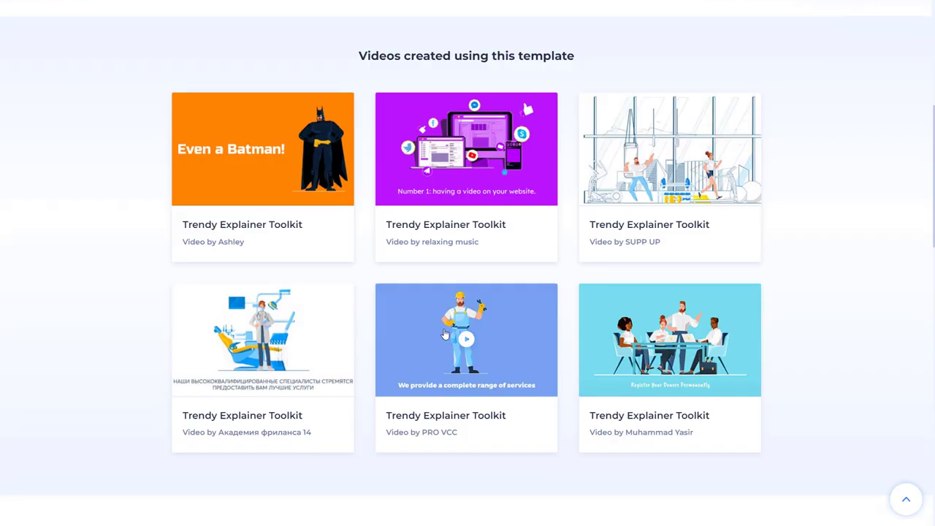
{"action": "scroll", "coordinate": [442, 330], "scroll_direction": "up", "scroll_amount": 3}
{"action": "scroll", "coordinate": [442, 330], "scroll_direction": "up", "scroll_amount": 2}
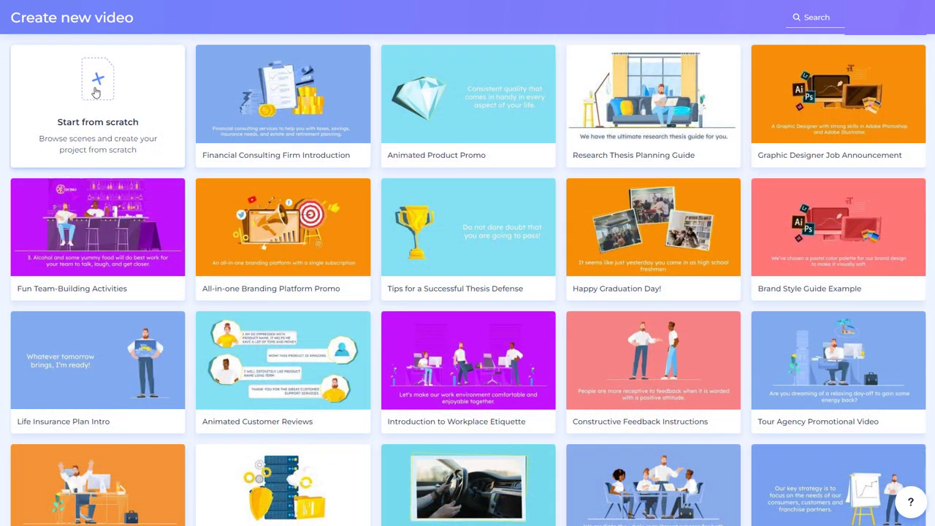
Step: Start a blank Trendy Explainer Toolkit project from scratch
{"action": "left_click", "coordinate": [95, 91]}
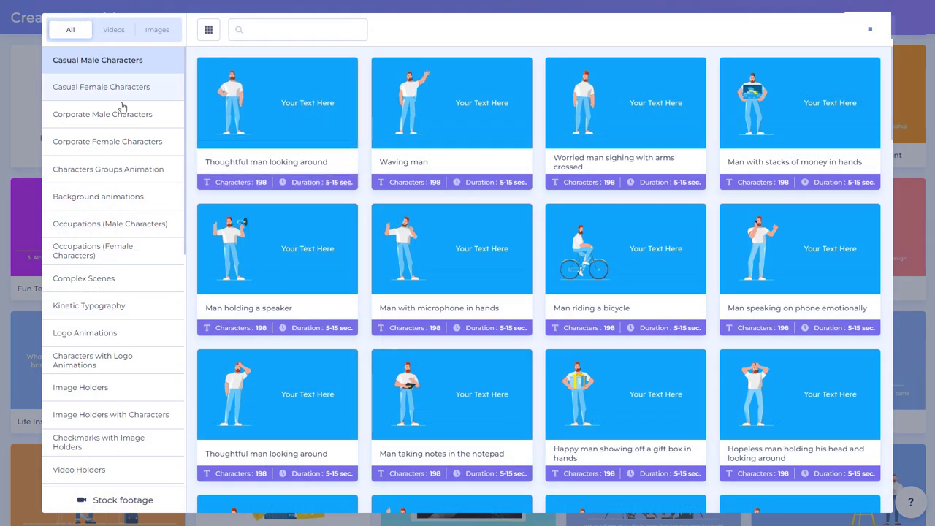
{"action": "scroll", "coordinate": [117, 146], "scroll_direction": "down", "scroll_amount": 3}
{"action": "scroll", "coordinate": [117, 161], "scroll_direction": "up", "scroll_amount": 3}
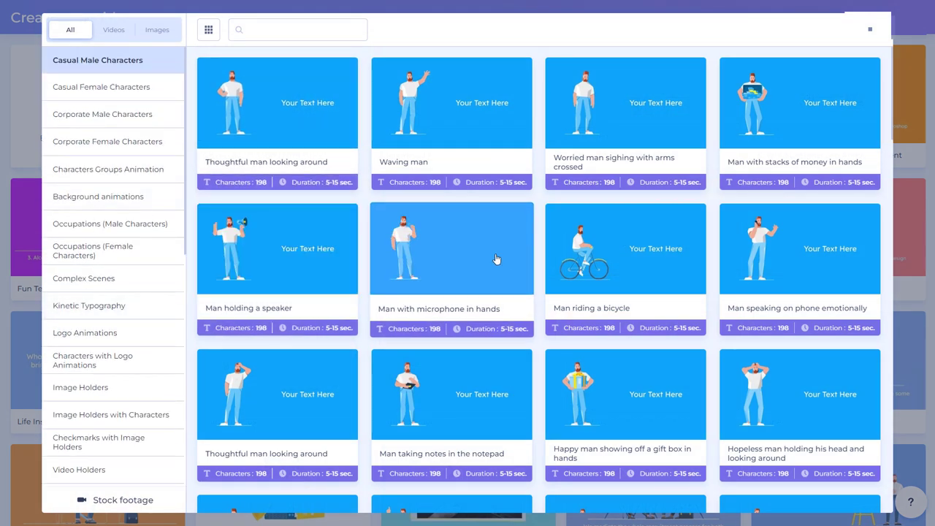
{"action": "scroll", "coordinate": [142, 161], "scroll_direction": "down", "scroll_amount": 10}
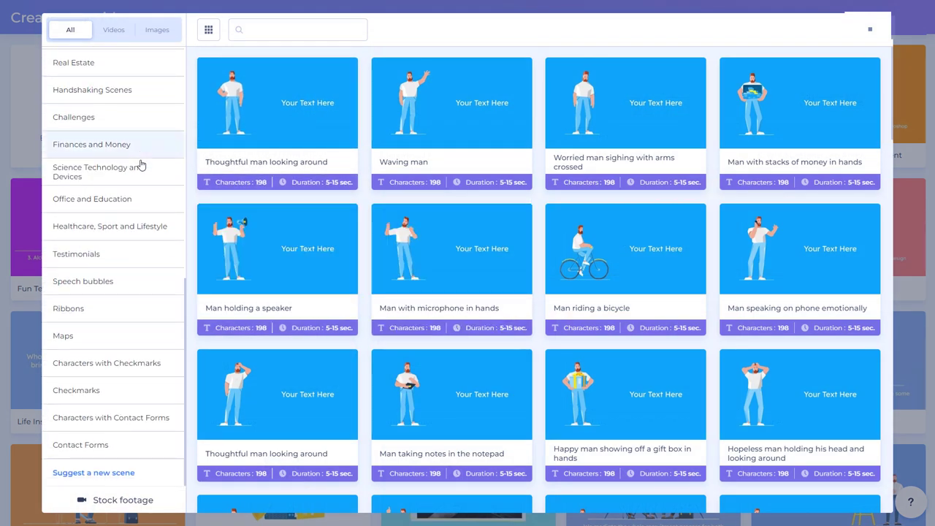
Step: Browse the Maps, Checkmarks, Testimonials, Kinetic Typography, Logo and Corporate Female Characters scene categories
{"action": "left_click", "coordinate": [102, 335]}
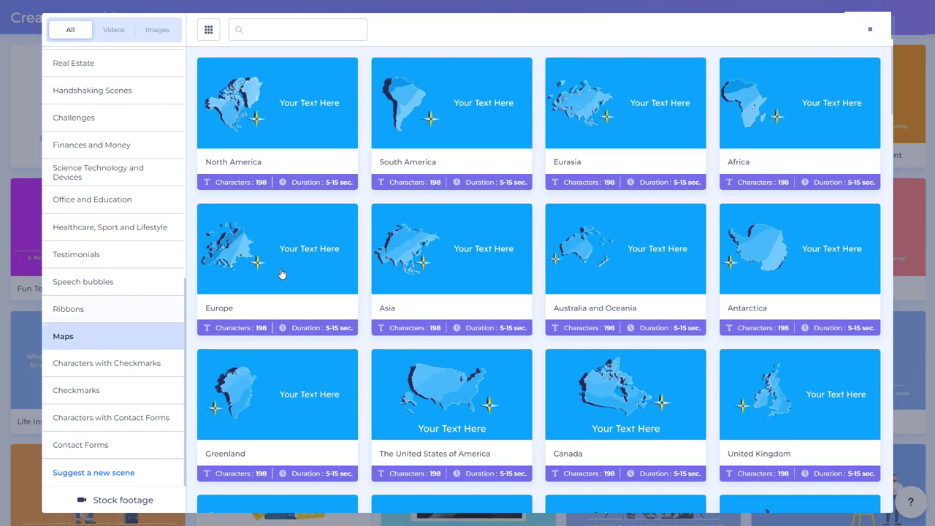
{"action": "scroll", "coordinate": [410, 262], "scroll_direction": "down", "scroll_amount": 4}
{"action": "left_click", "coordinate": [115, 393]}
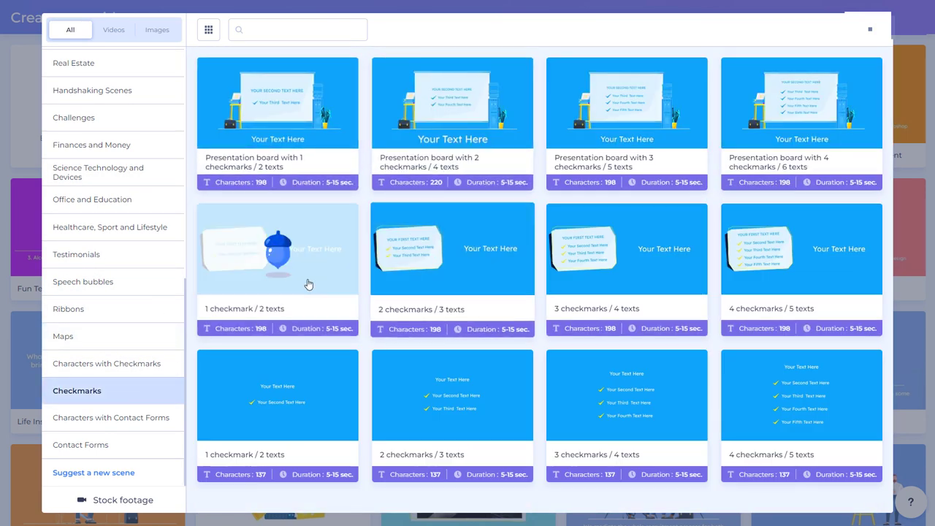
{"action": "left_click", "coordinate": [149, 253]}
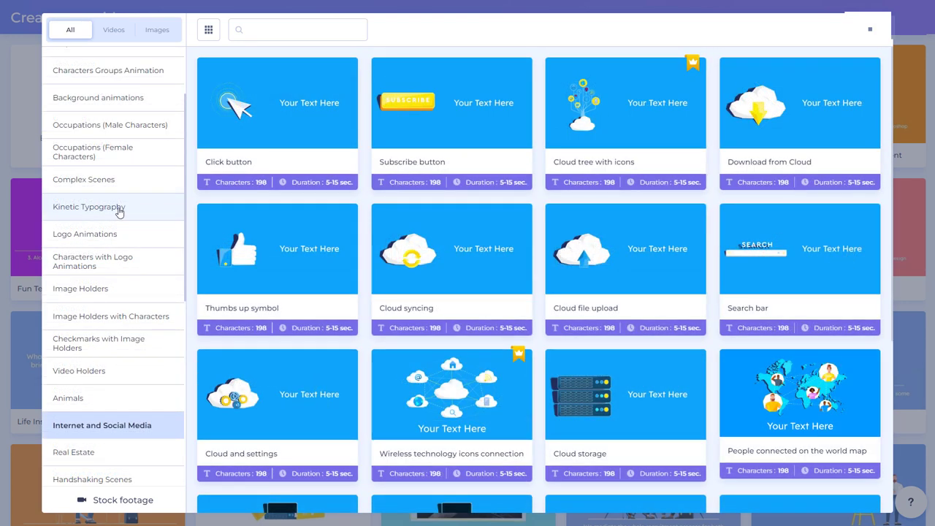
{"action": "left_click", "coordinate": [118, 208]}
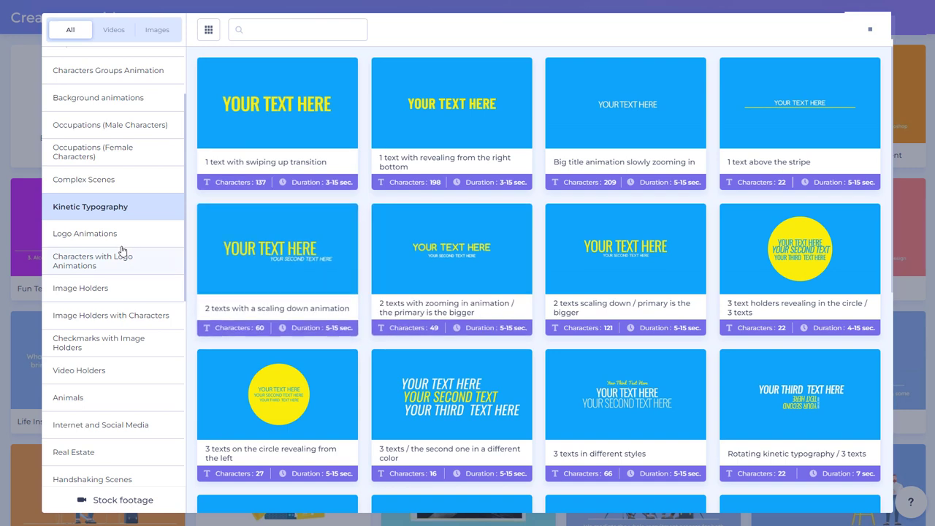
{"action": "left_click", "coordinate": [111, 235]}
{"action": "scroll", "coordinate": [110, 235], "scroll_direction": "up", "scroll_amount": 2}
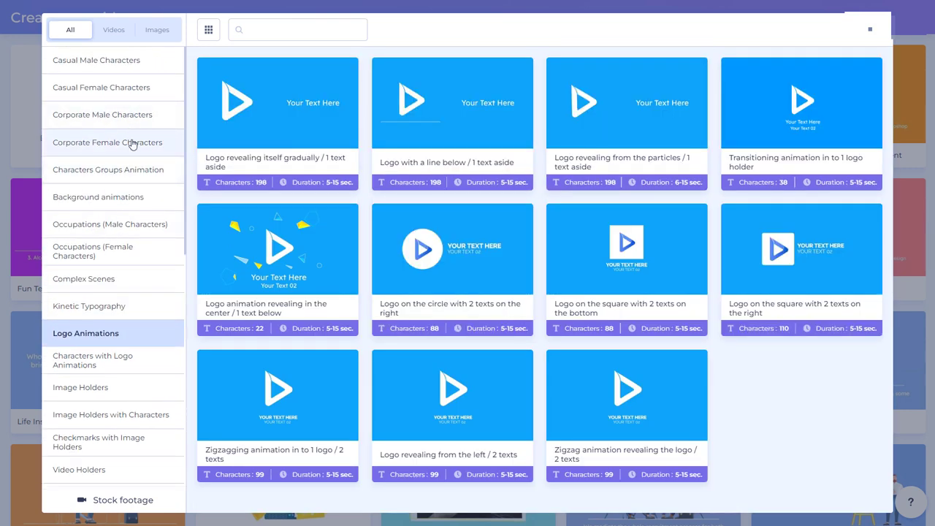
{"action": "left_click", "coordinate": [131, 145]}
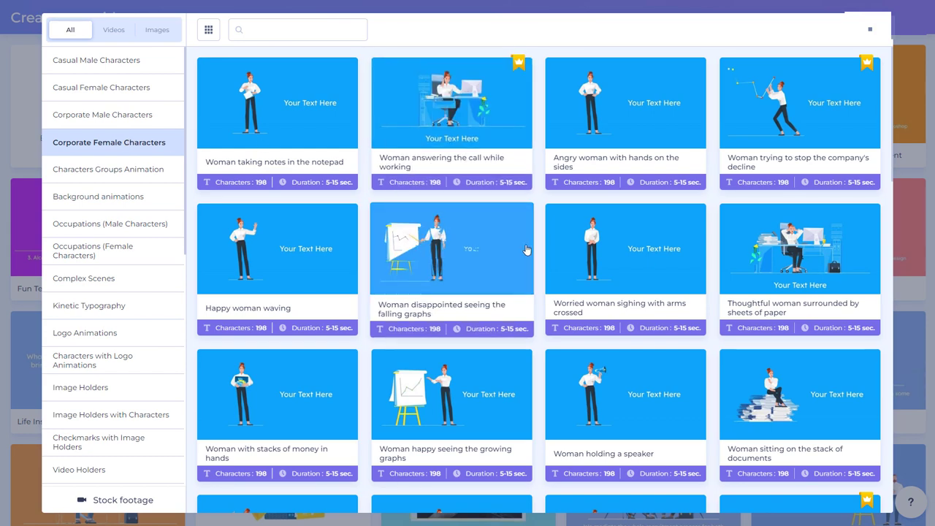
{"action": "scroll", "coordinate": [526, 249], "scroll_direction": "down", "scroll_amount": 5}
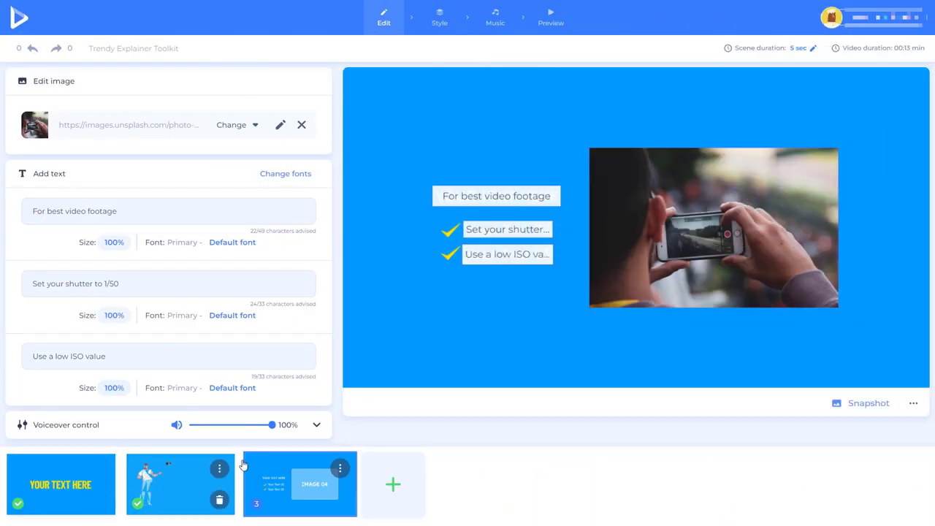
Step: Close the scene library without adding anything and select the 'Get Pro looking footage easily' scene
{"action": "left_click", "coordinate": [394, 488]}
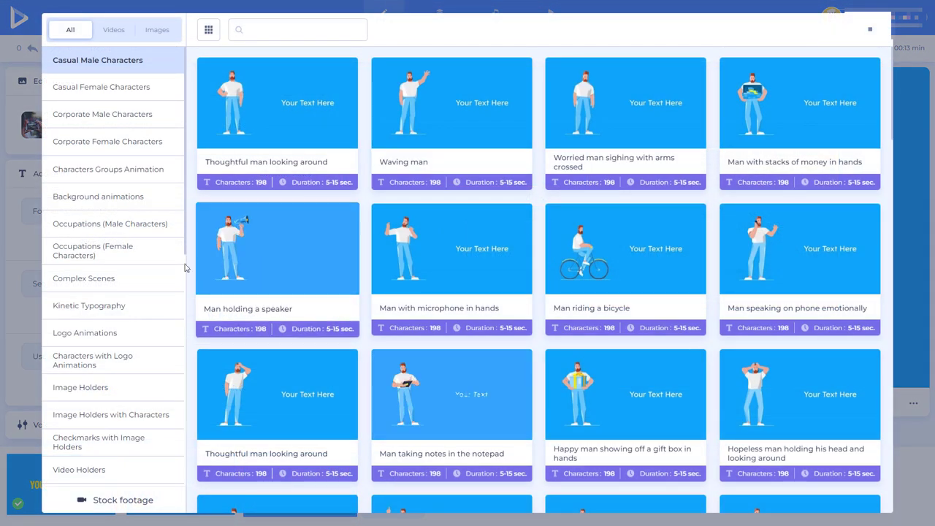
{"action": "scroll", "coordinate": [117, 212], "scroll_direction": "down", "scroll_amount": 5}
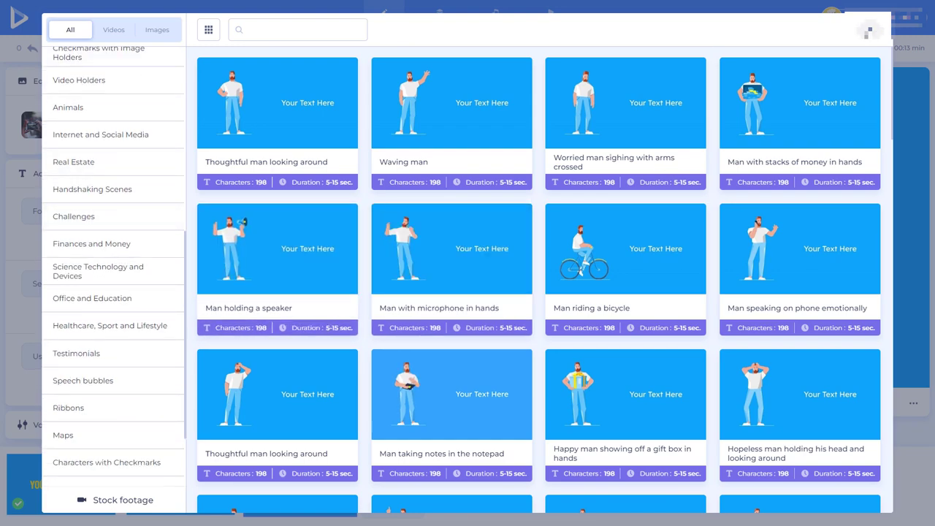
{"action": "left_click", "coordinate": [870, 31]}
{"action": "left_click", "coordinate": [60, 482]}
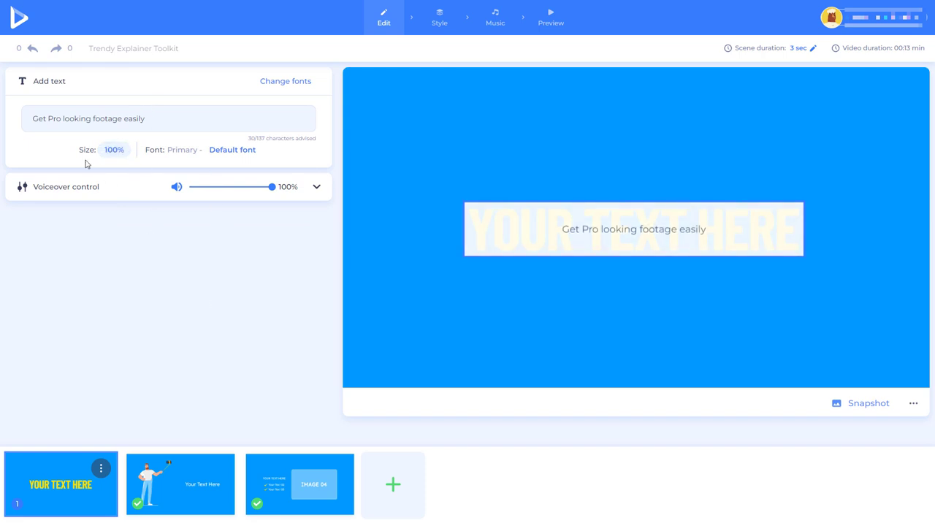
{"action": "left_click", "coordinate": [173, 481]}
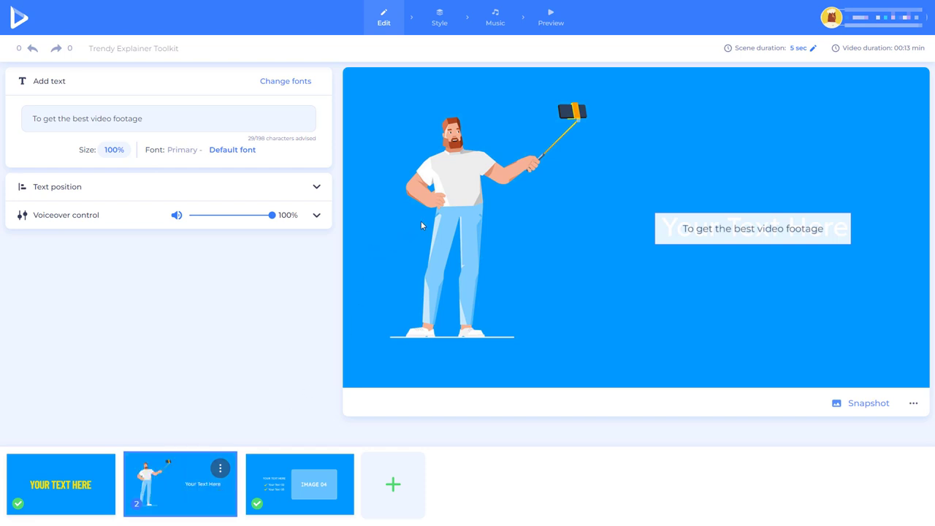
{"action": "left_click", "coordinate": [813, 49]}
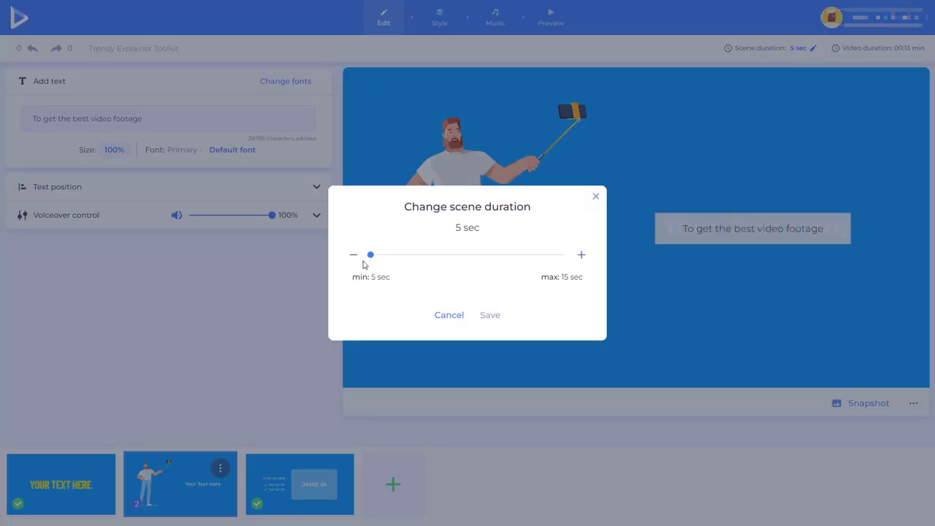
{"action": "left_click", "coordinate": [448, 315]}
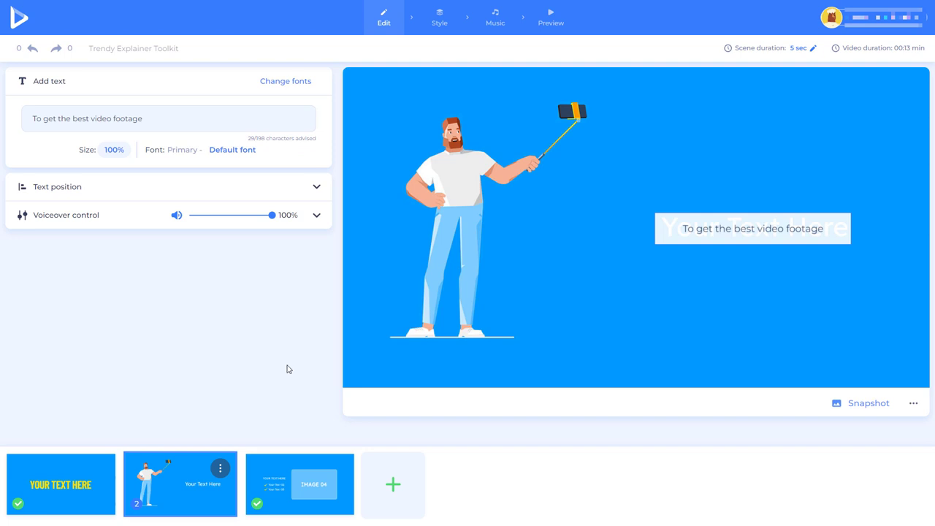
Step: In scene 3, browse stock image replacements for the phone photo, then cancel to keep it
{"action": "left_click", "coordinate": [299, 483]}
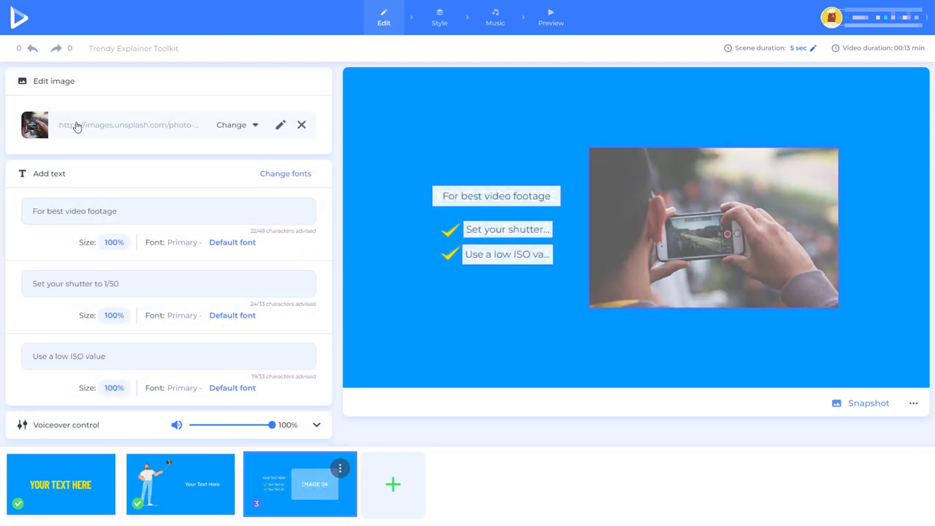
{"action": "left_click", "coordinate": [282, 126]}
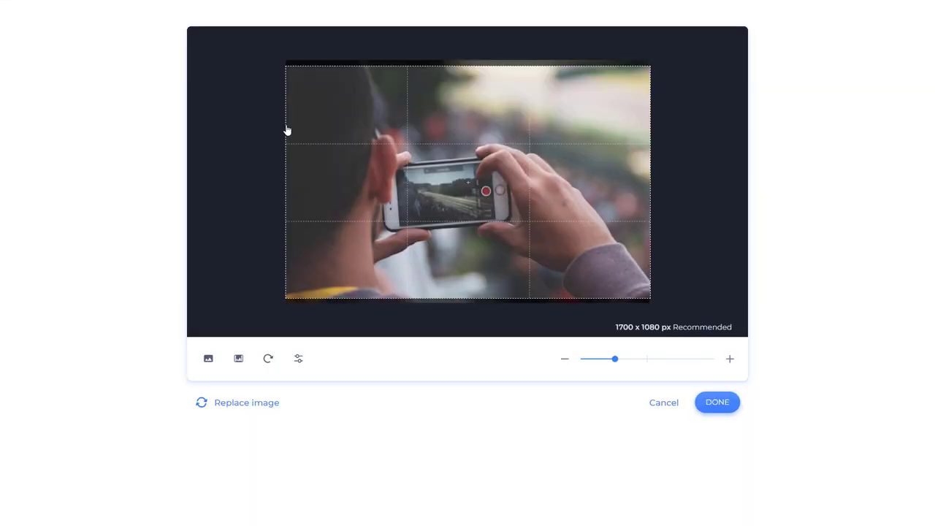
{"action": "left_click", "coordinate": [256, 403]}
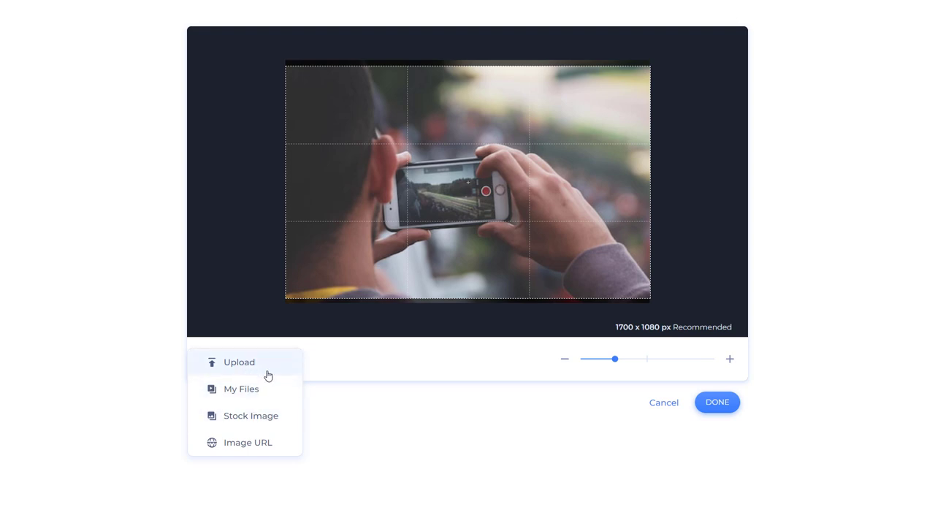
{"action": "left_click", "coordinate": [250, 416]}
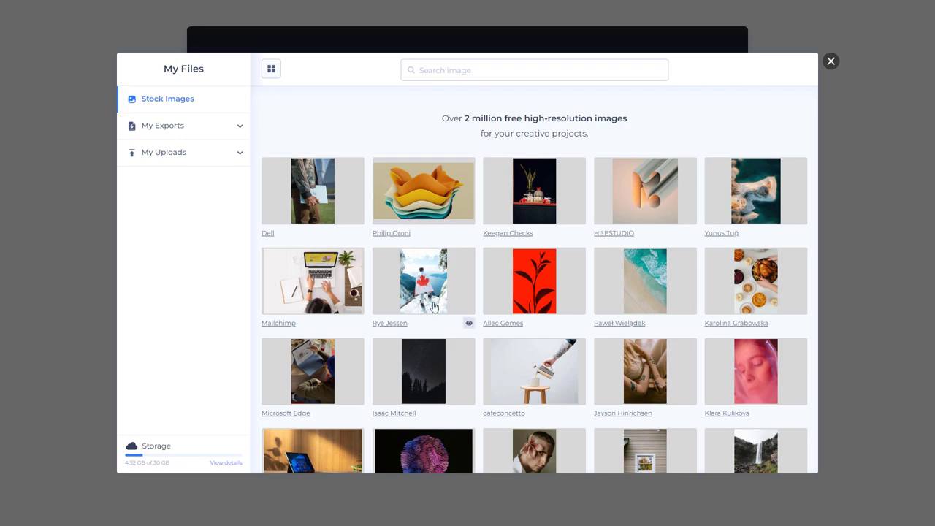
{"action": "left_click", "coordinate": [830, 62]}
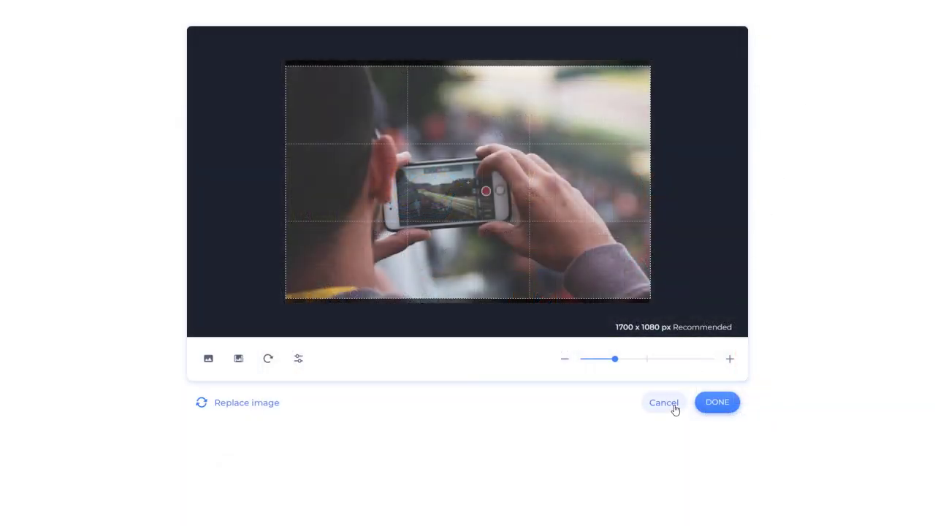
{"action": "left_click", "coordinate": [673, 407]}
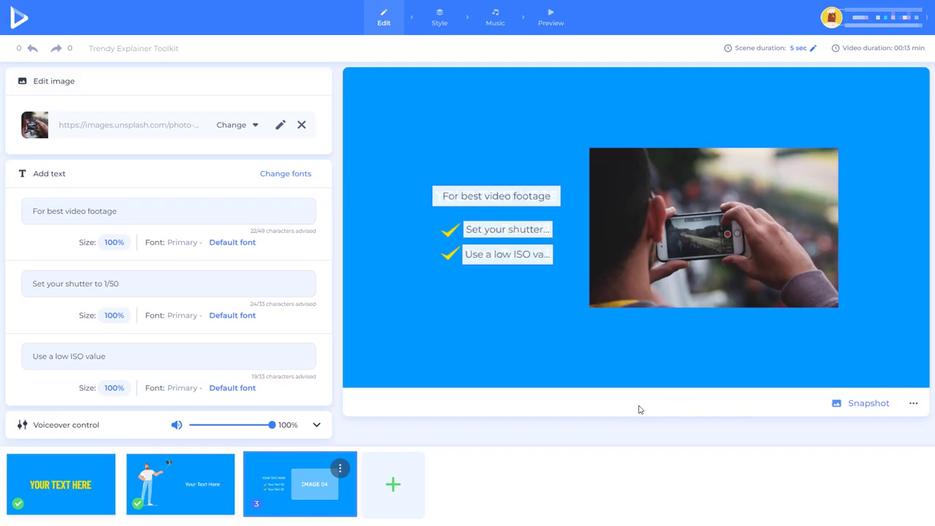
Step: Review the captions 'For best video footage', 'Set your shutter to 1/50', 'Use a low ISO value', then move to Style
{"action": "left_click", "coordinate": [137, 212]}
{"action": "left_click", "coordinate": [133, 287]}
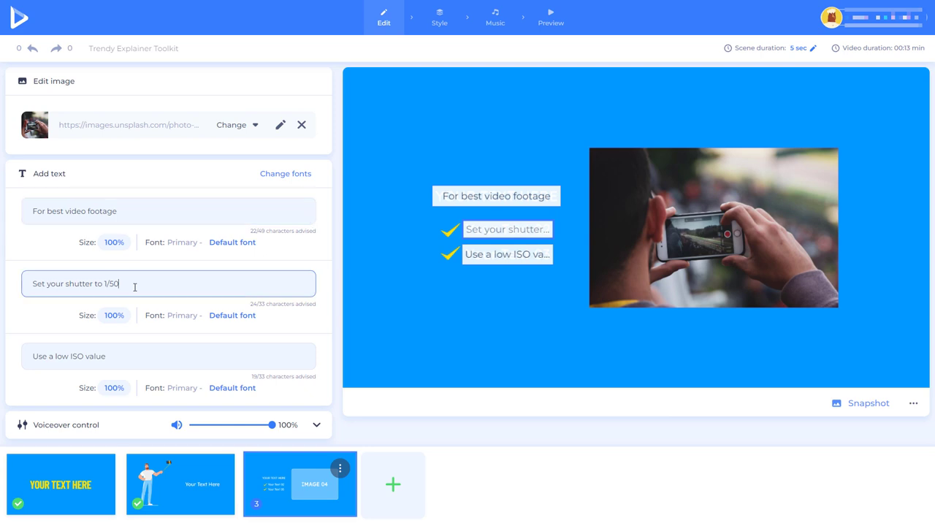
{"action": "left_click", "coordinate": [135, 353]}
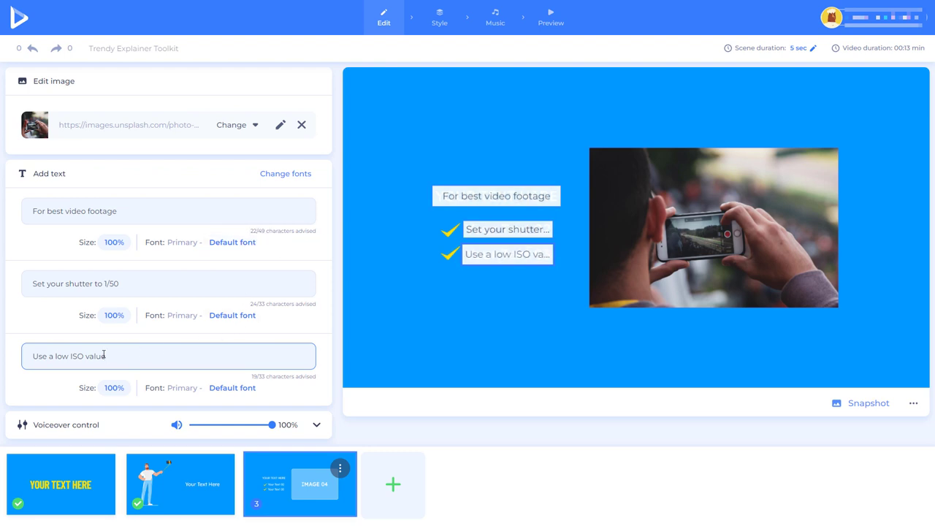
{"action": "left_click", "coordinate": [213, 368]}
{"action": "left_click", "coordinate": [439, 16]}
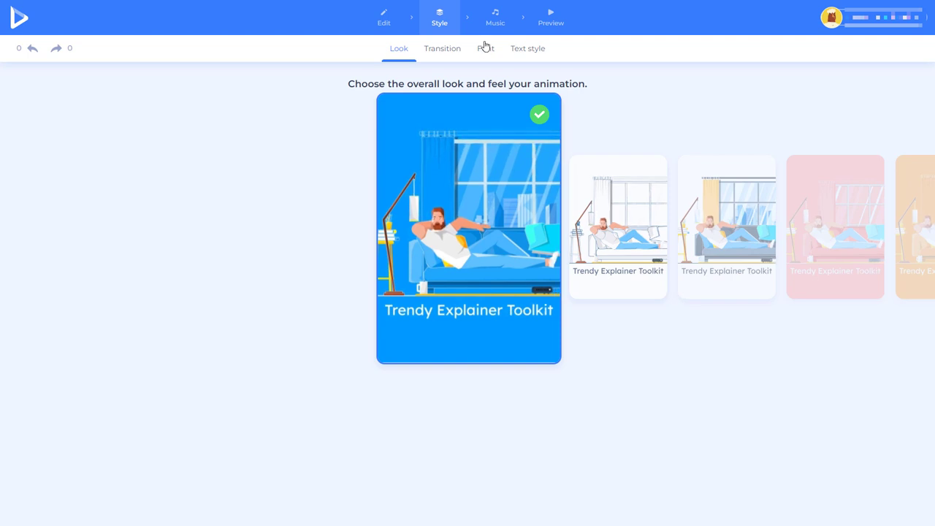
Step: Stretch scene 3's Renderforest voiceover to 5.5 seconds so the scene lasts 6 seconds
{"action": "left_click", "coordinate": [496, 16]}
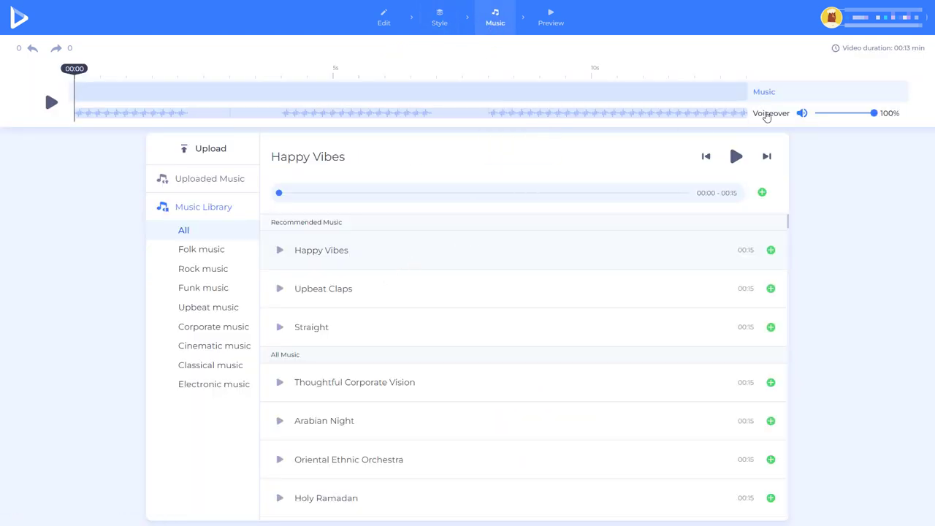
{"action": "left_click", "coordinate": [766, 115]}
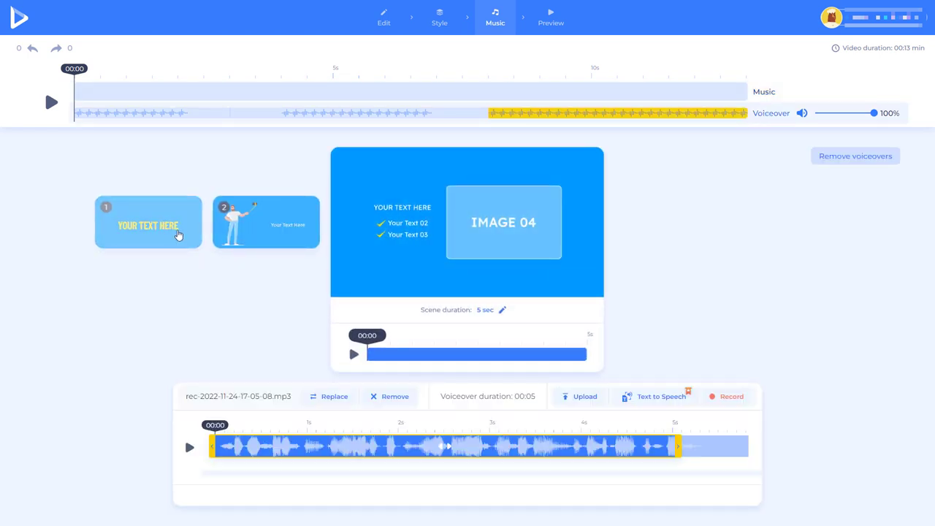
{"action": "left_click", "coordinate": [178, 235]}
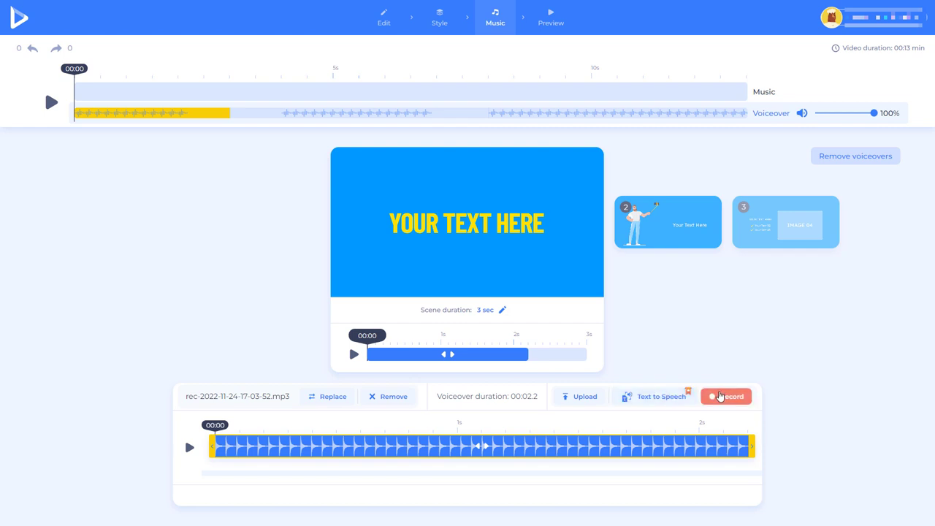
{"action": "left_click", "coordinate": [660, 397]}
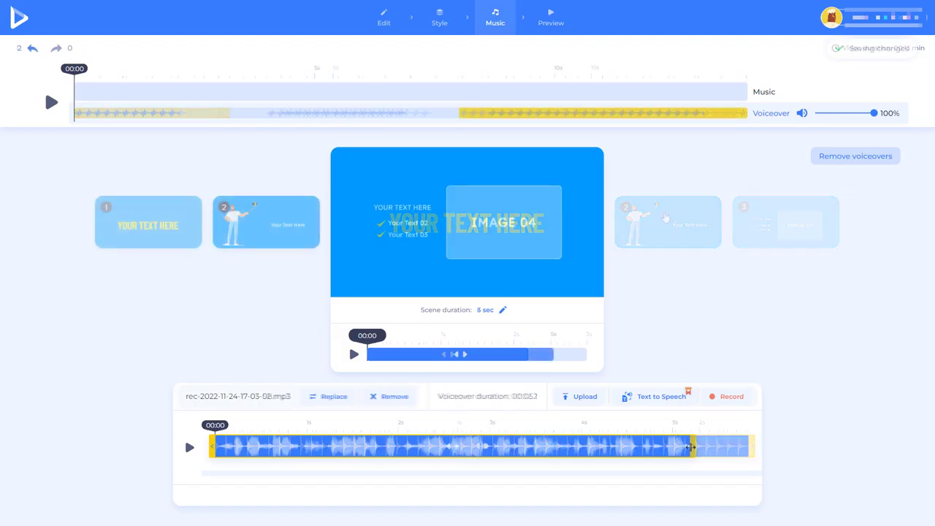
{"action": "left_click_drag", "start_coordinate": [690, 447], "coordinate": [733, 454]}
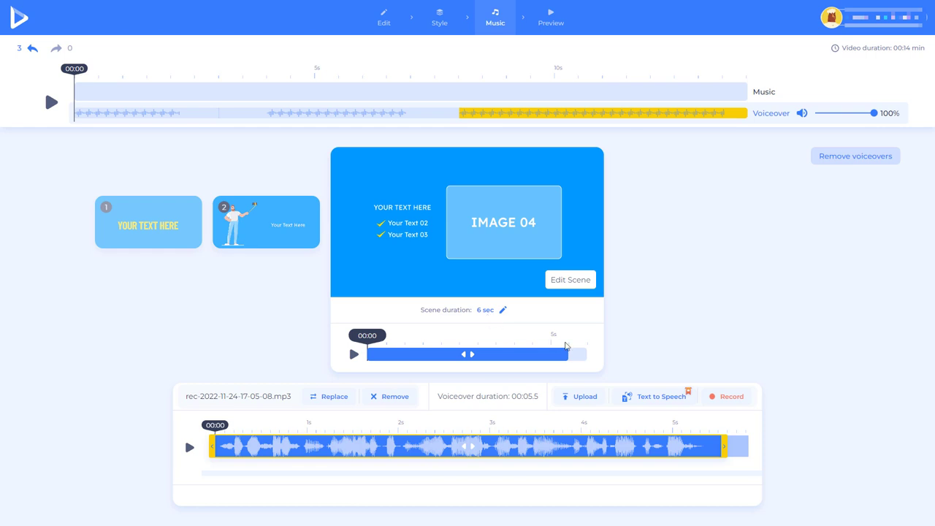
Step: Shift scene 2's voiceover slightly earlier in the scene, then move to the Preview step
{"action": "left_click", "coordinate": [276, 233]}
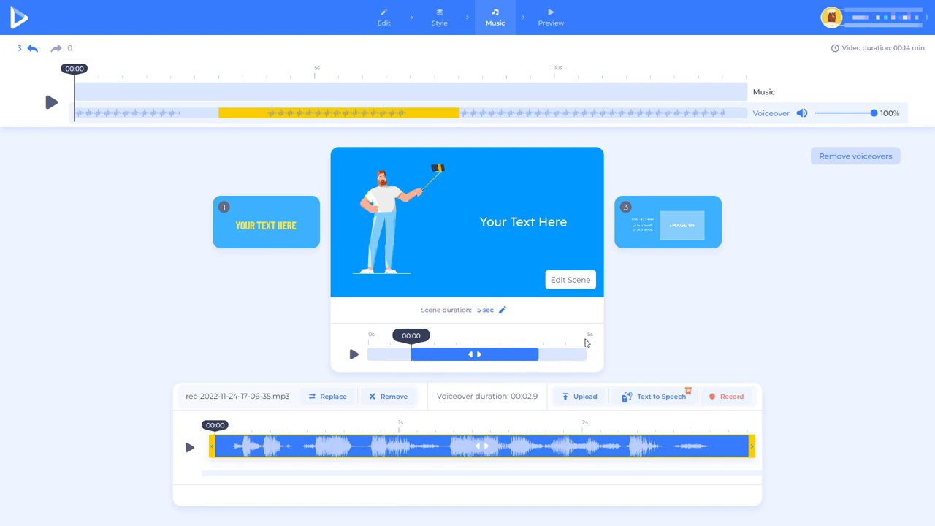
{"action": "mouse_move", "coordinate": [443, 354]}
{"action": "left_mouse_down"}
{"action": "mouse_move", "coordinate": [399, 354]}
{"action": "mouse_move", "coordinate": [442, 354]}
{"action": "left_mouse_up"}
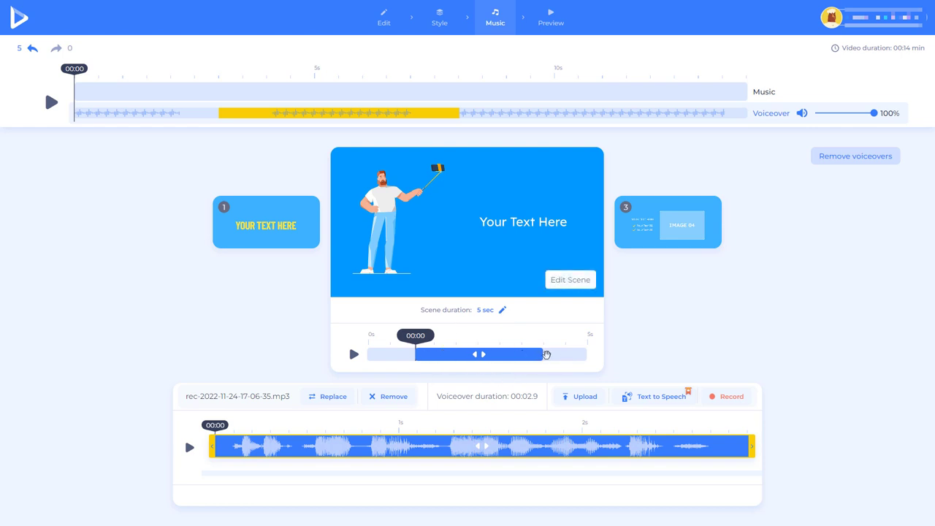
{"action": "left_click", "coordinate": [550, 22]}
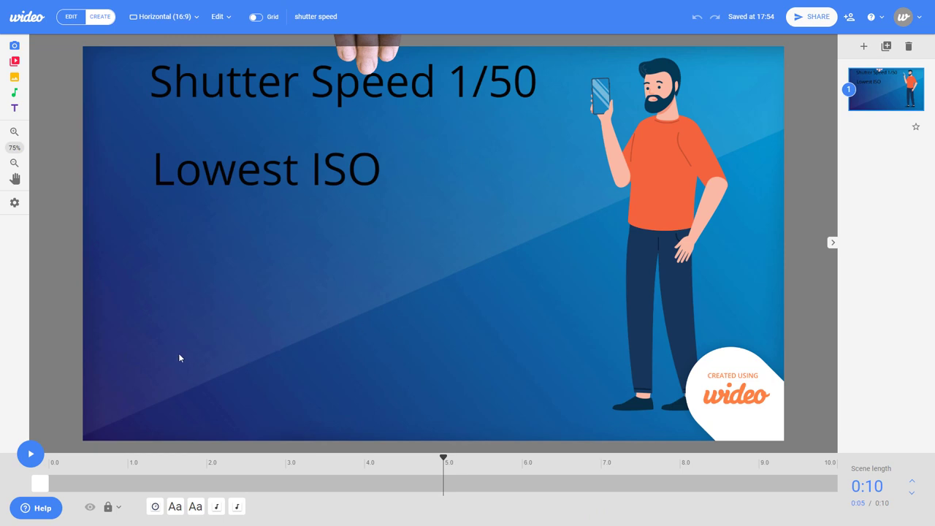
Step: Preview the Wideo scene with 'Shutter Speed 1/50' and 'Lowest ISO' beside the phone-holding man
{"action": "left_click", "coordinate": [30, 454]}
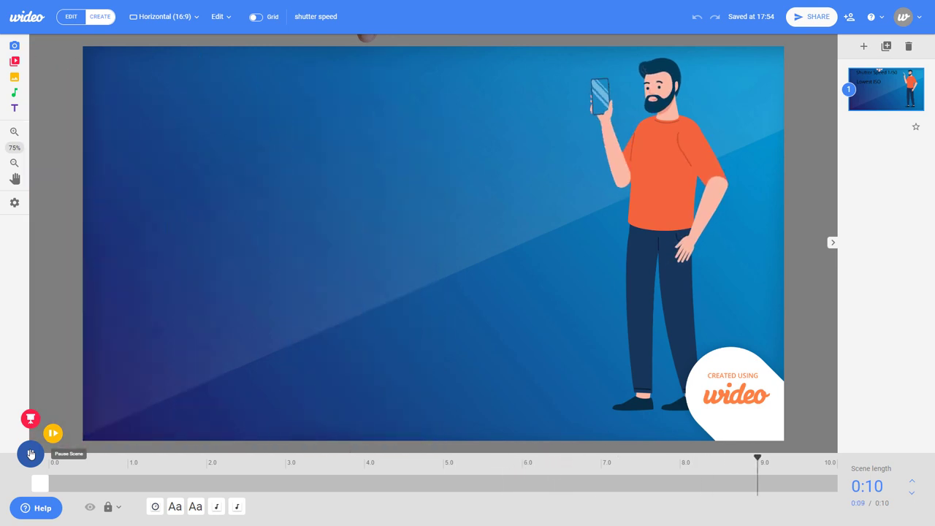
Step: Insert the man-with-phone character from the Animated characters library collection into the scene
{"action": "left_click", "coordinate": [14, 46]}
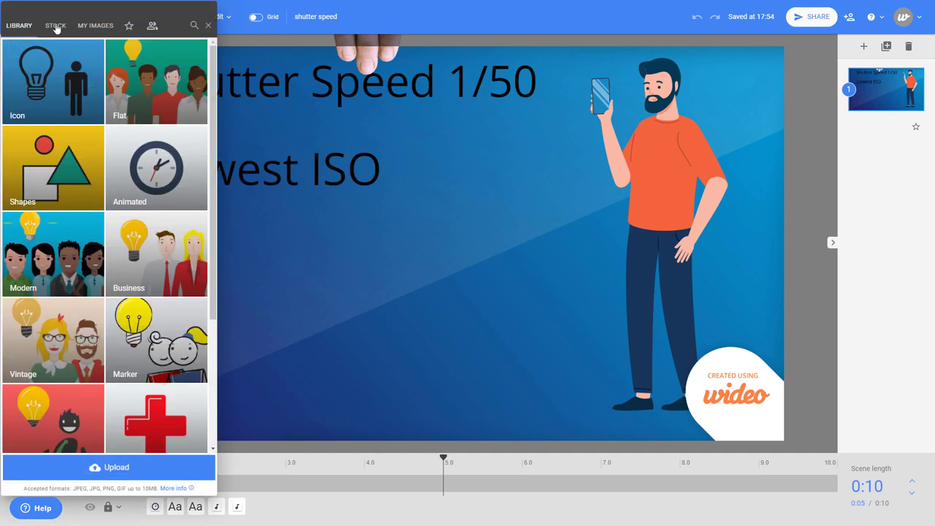
{"action": "scroll", "coordinate": [70, 212], "scroll_direction": "down", "scroll_amount": 3}
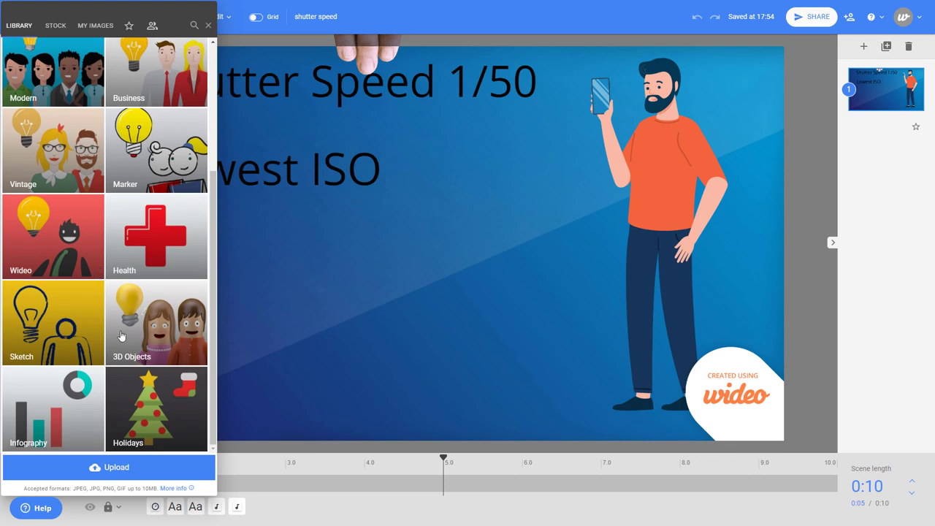
{"action": "scroll", "coordinate": [117, 307], "scroll_direction": "up", "scroll_amount": 3}
{"action": "scroll", "coordinate": [110, 277], "scroll_direction": "down", "scroll_amount": 3}
{"action": "scroll", "coordinate": [53, 326], "scroll_direction": "up", "scroll_amount": 3}
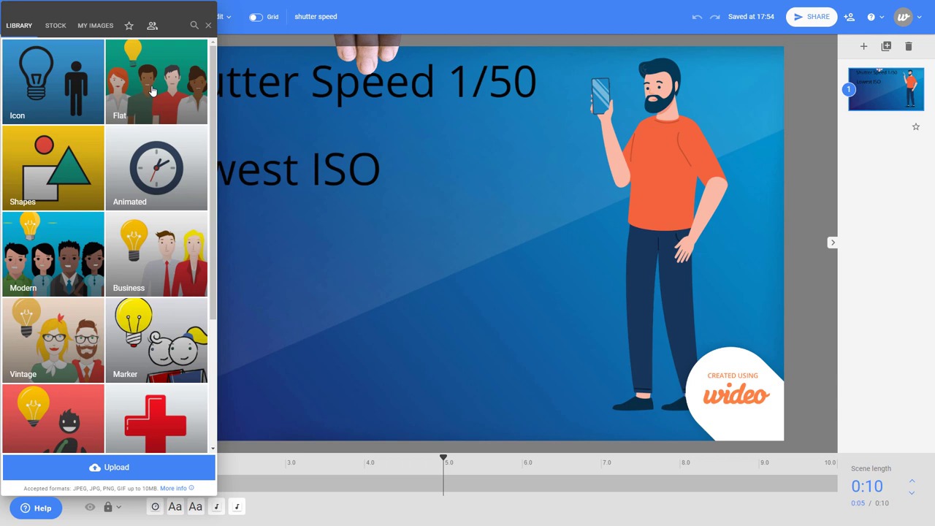
{"action": "left_click", "coordinate": [148, 157]}
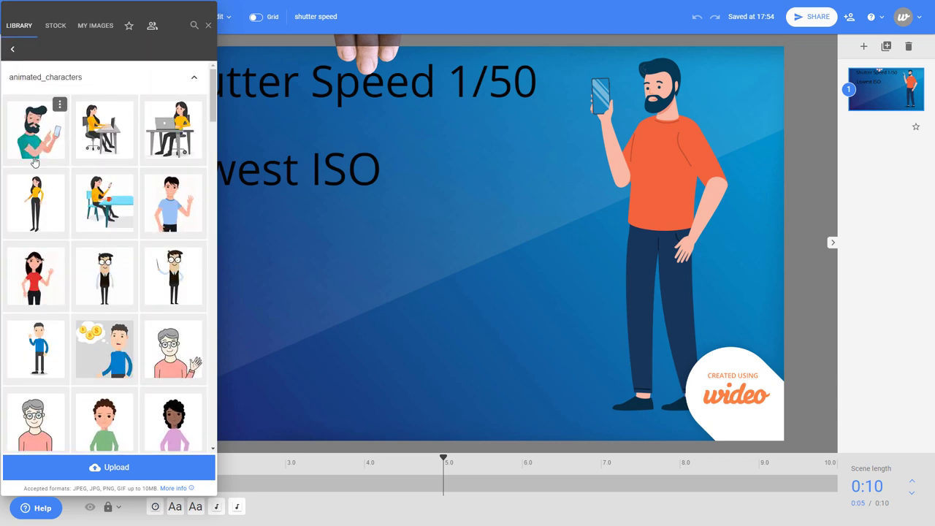
{"action": "scroll", "coordinate": [128, 279], "scroll_direction": "down", "scroll_amount": 2}
{"action": "scroll", "coordinate": [128, 280], "scroll_direction": "down", "scroll_amount": 15}
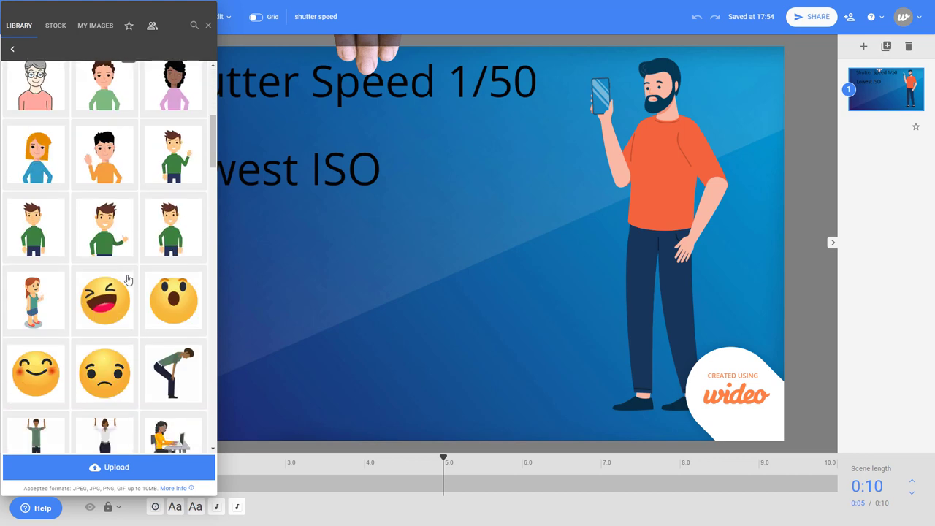
{"action": "scroll", "coordinate": [127, 280], "scroll_direction": "down", "scroll_amount": 8}
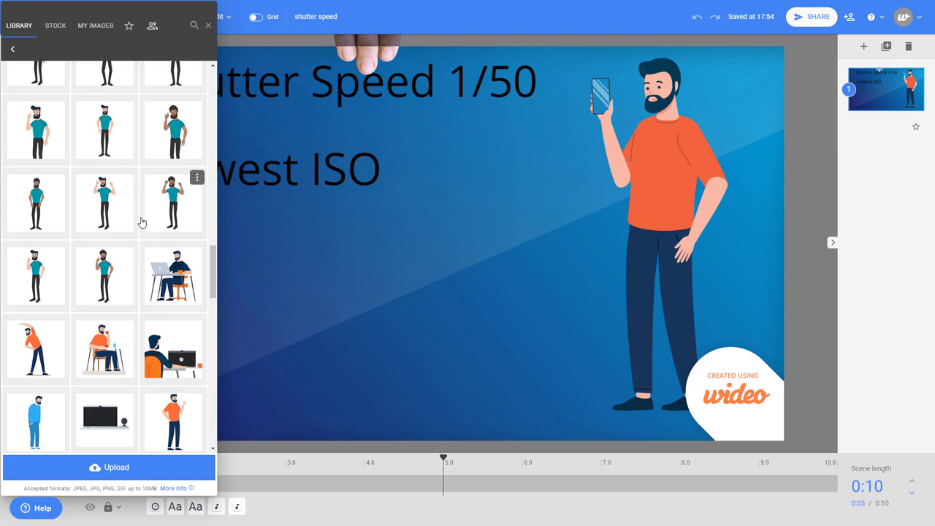
{"action": "scroll", "coordinate": [146, 263], "scroll_direction": "down", "scroll_amount": 3}
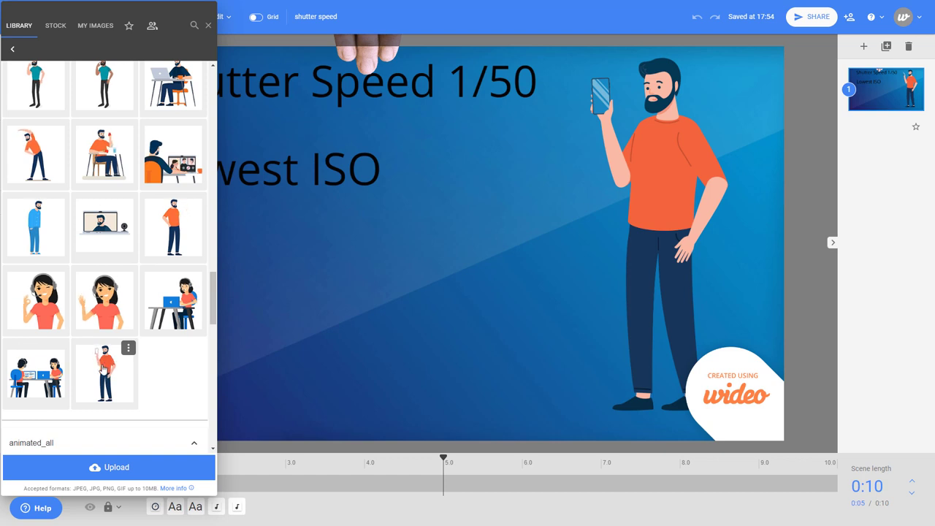
{"action": "left_click", "coordinate": [102, 369]}
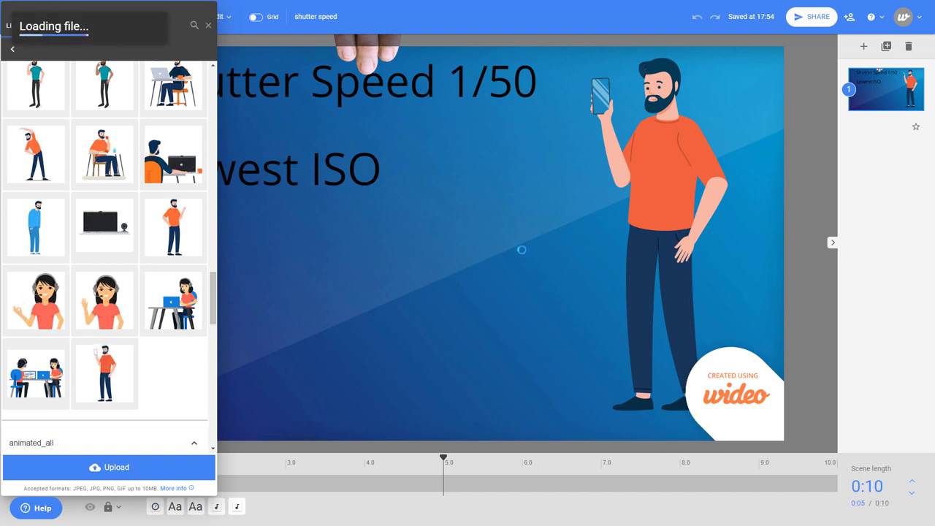
{"action": "left_click", "coordinate": [458, 234]}
{"action": "key", "text": "Delete"}
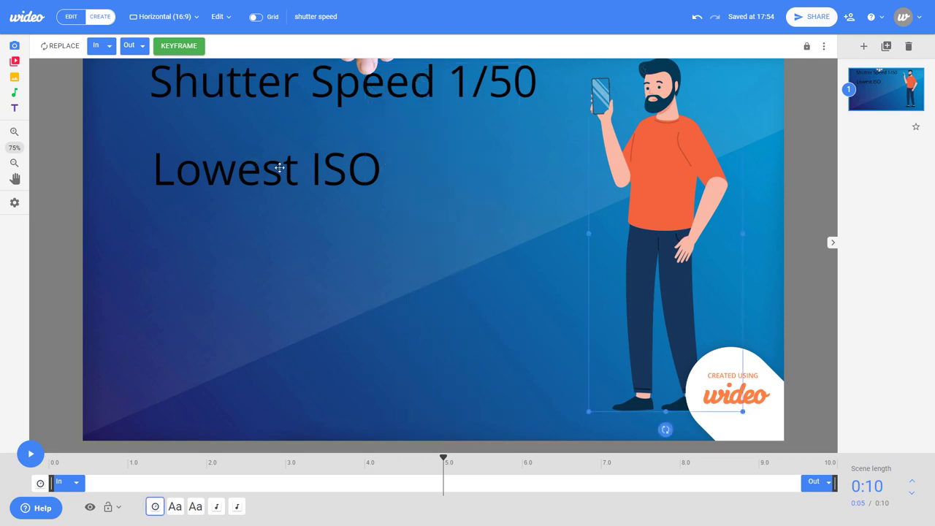
{"action": "left_click", "coordinate": [284, 87]}
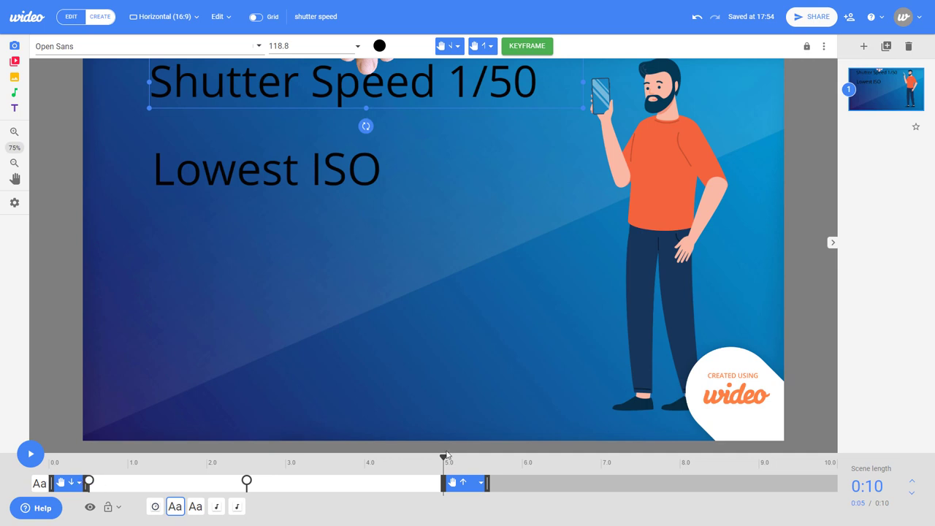
{"action": "left_click", "coordinate": [457, 49]}
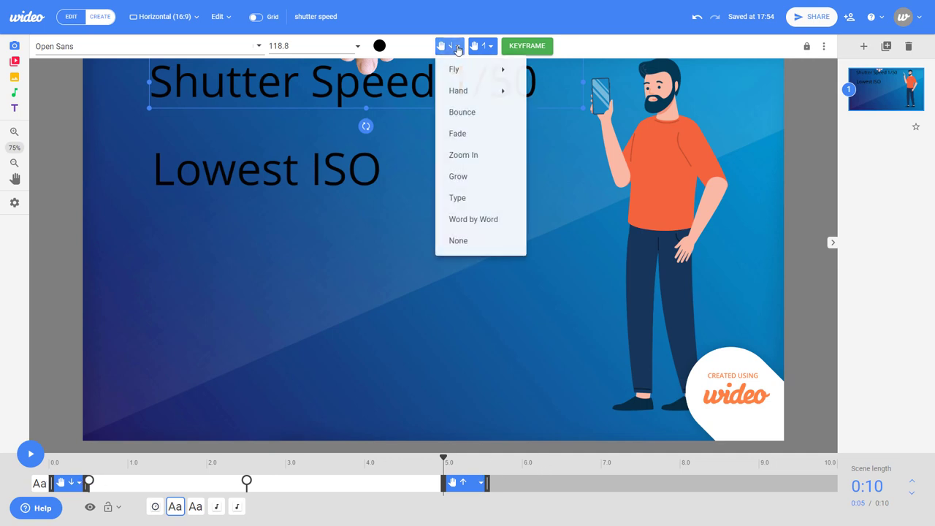
{"action": "mouse_move", "coordinate": [482, 91]}
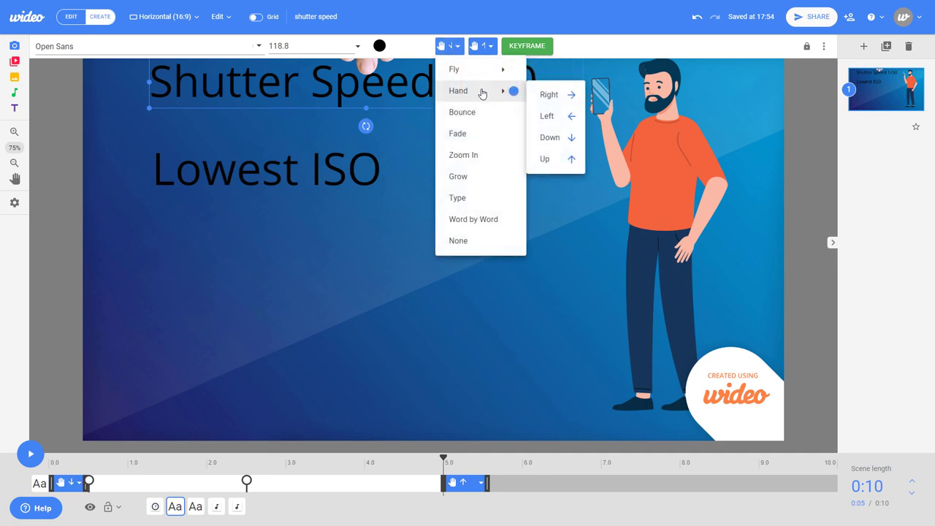
{"action": "left_click", "coordinate": [480, 47]}
{"action": "left_click", "coordinate": [64, 489]}
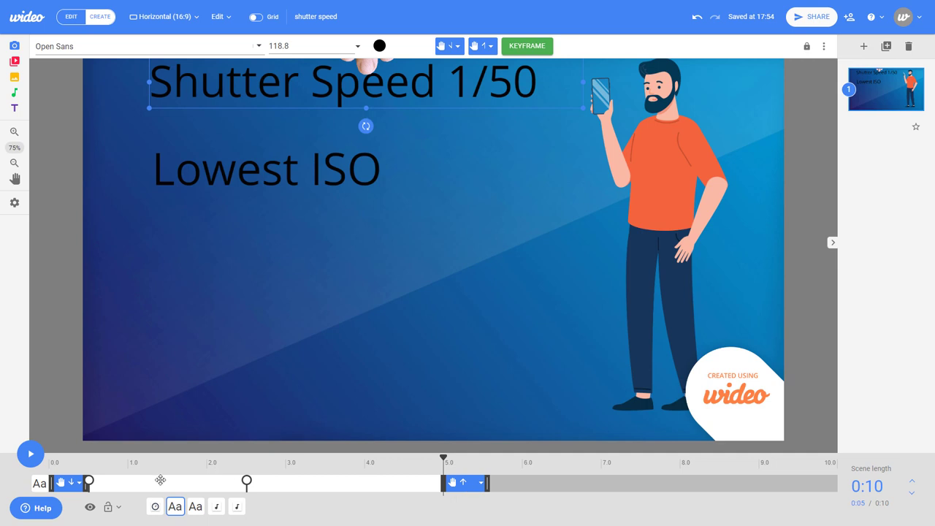
{"action": "left_click", "coordinate": [89, 480]}
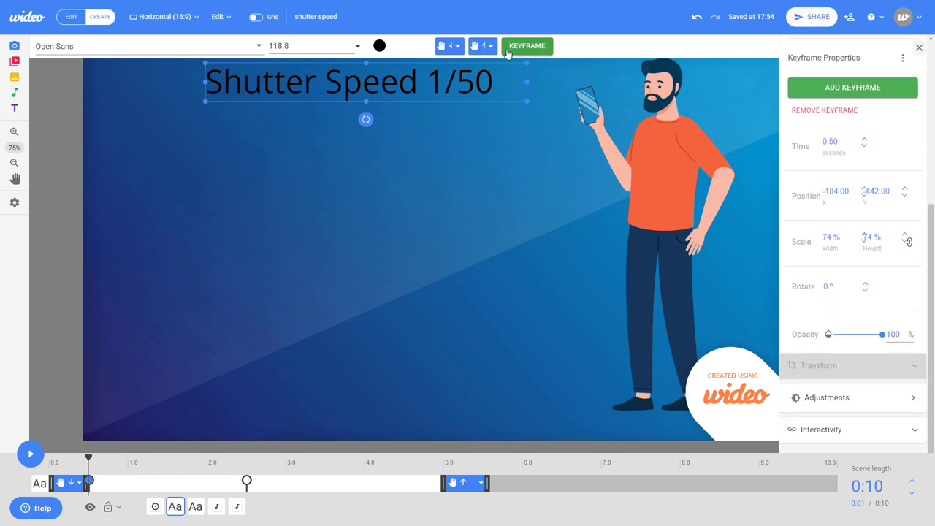
Step: View the title's 2.5-second keyframe properties with Interactivity expanded, then open the stock video library
{"action": "left_click", "coordinate": [247, 481]}
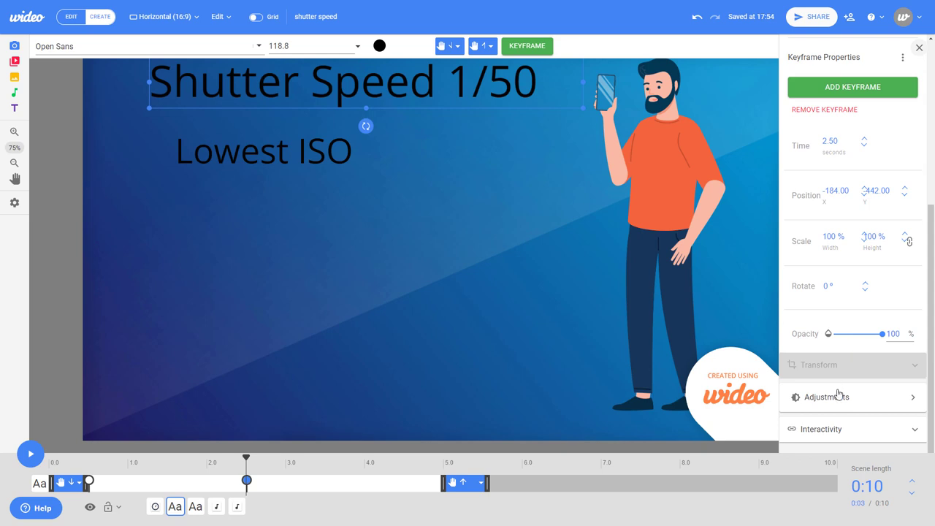
{"action": "scroll", "coordinate": [839, 394], "scroll_direction": "up", "scroll_amount": 2}
{"action": "scroll", "coordinate": [857, 391], "scroll_direction": "down", "scroll_amount": 1}
{"action": "scroll", "coordinate": [857, 391], "scroll_direction": "down", "scroll_amount": 2}
{"action": "left_click", "coordinate": [828, 430]}
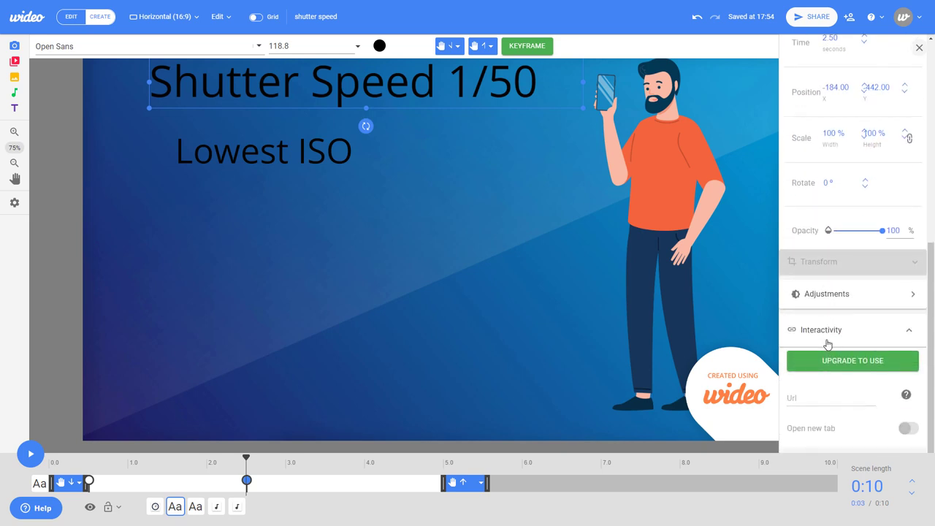
{"action": "left_click", "coordinate": [811, 295]}
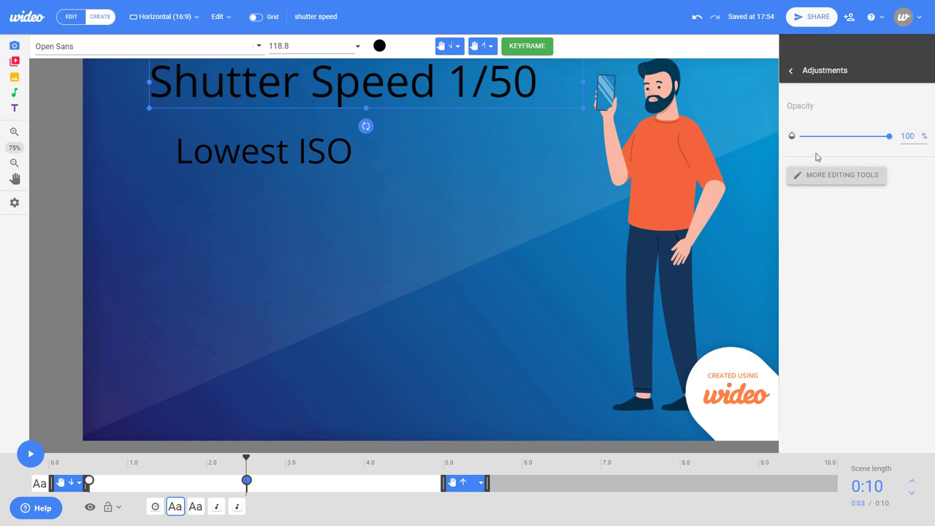
{"action": "left_click", "coordinate": [790, 71]}
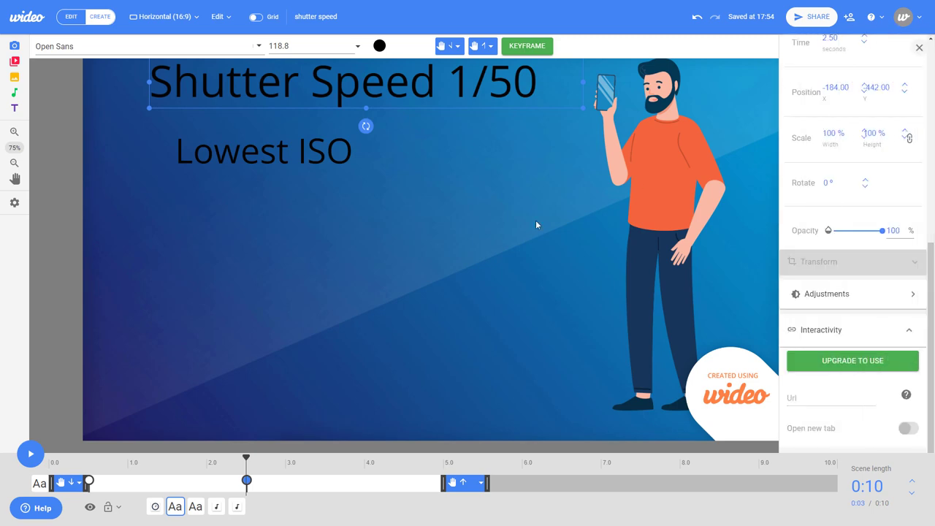
{"action": "left_click", "coordinate": [14, 61]}
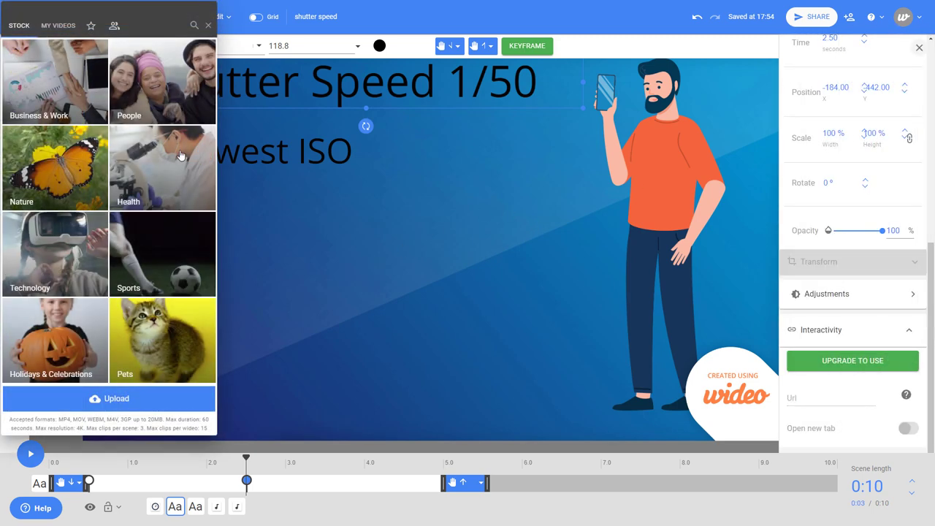
Step: Close the stock video panel and browse the background image library without adding anything
{"action": "left_click", "coordinate": [289, 226]}
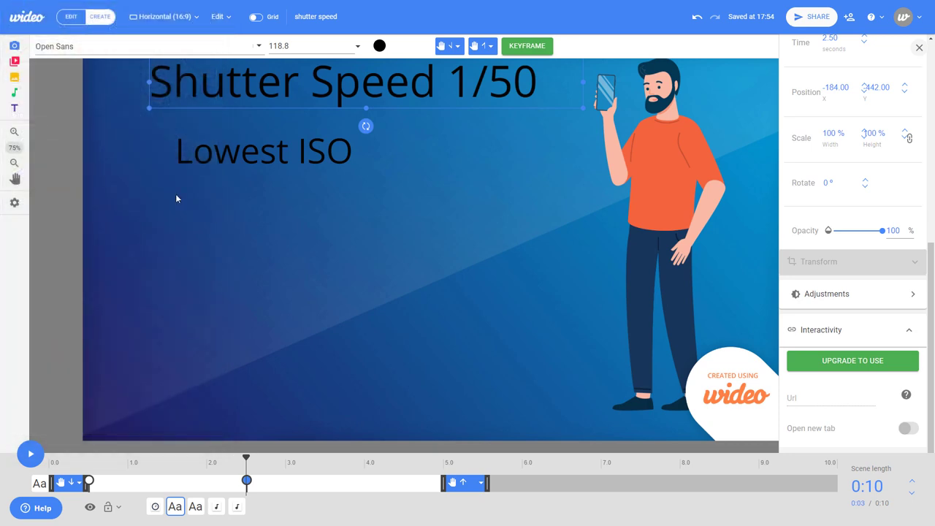
{"action": "left_click", "coordinate": [14, 81]}
{"action": "scroll", "coordinate": [115, 224], "scroll_direction": "down", "scroll_amount": 4}
{"action": "scroll", "coordinate": [116, 223], "scroll_direction": "up", "scroll_amount": 3}
{"action": "scroll", "coordinate": [117, 227], "scroll_direction": "down", "scroll_amount": 5}
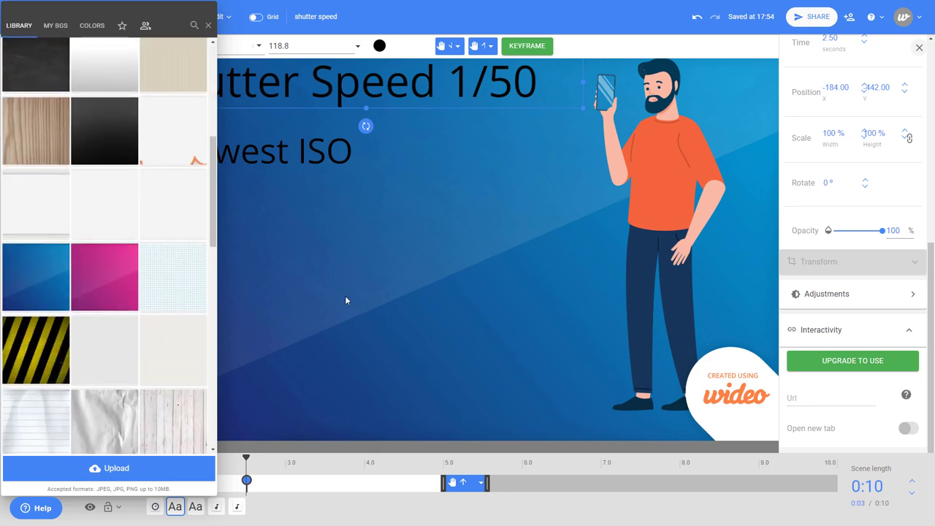
{"action": "left_click", "coordinate": [344, 295]}
Step: Look through the music library and its Text to Speech option, then close it
{"action": "left_click", "coordinate": [12, 97]}
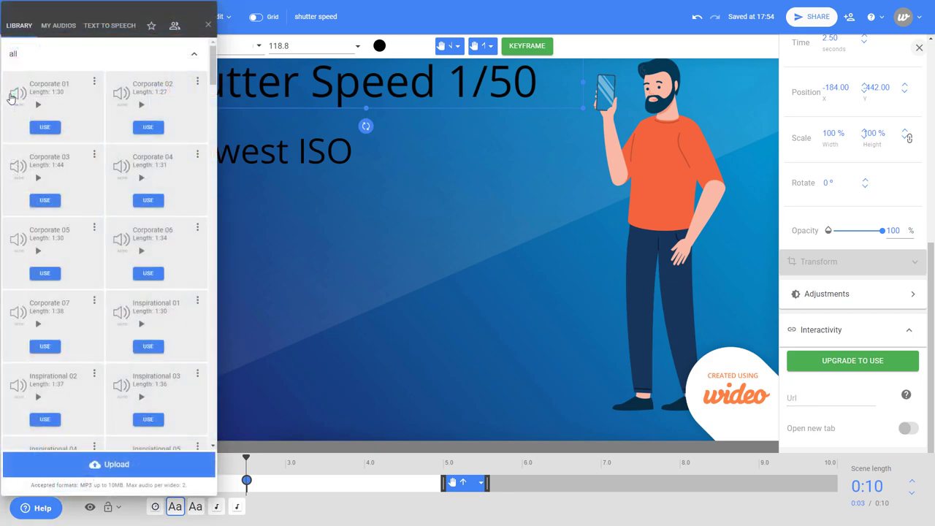
{"action": "left_click", "coordinate": [93, 28]}
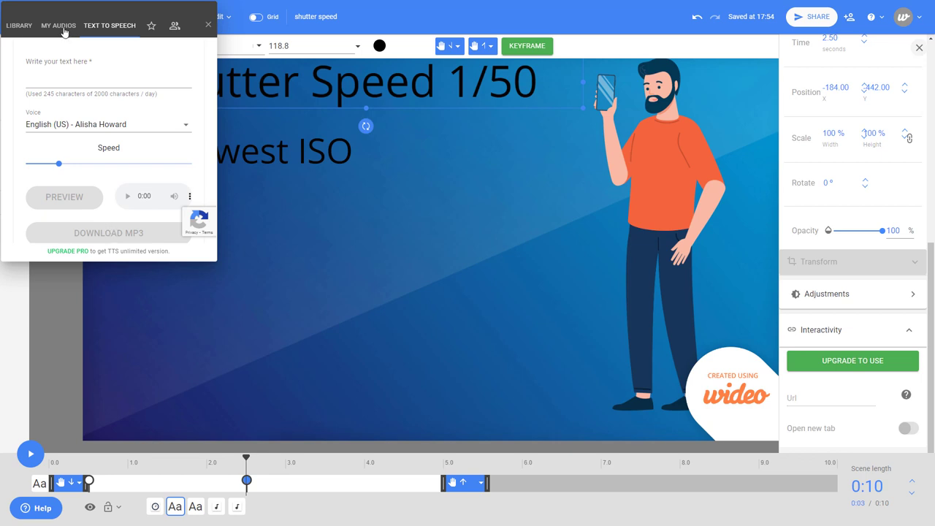
{"action": "left_click", "coordinate": [22, 27]}
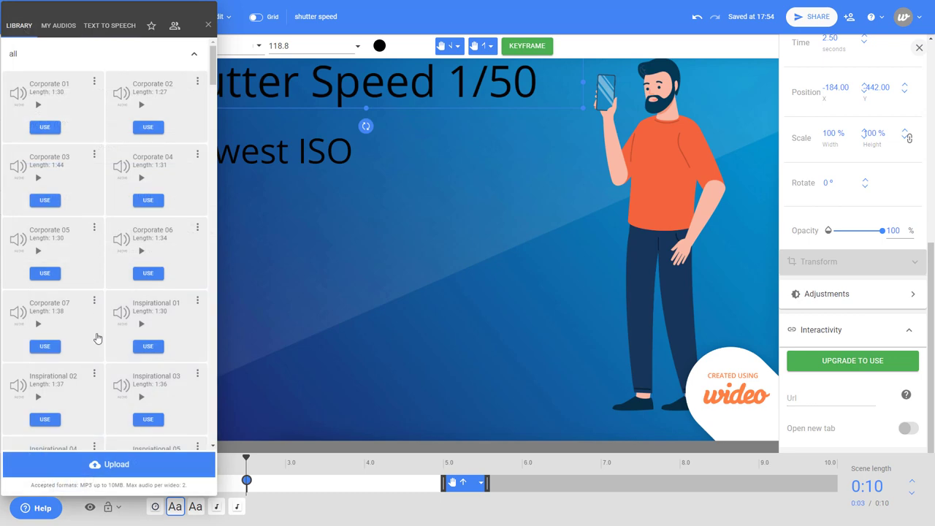
{"action": "left_click", "coordinate": [208, 24]}
Step: Inspect the character, both title texts, the Corporate 01 music and the second audio clip
{"action": "left_click", "coordinate": [156, 505]}
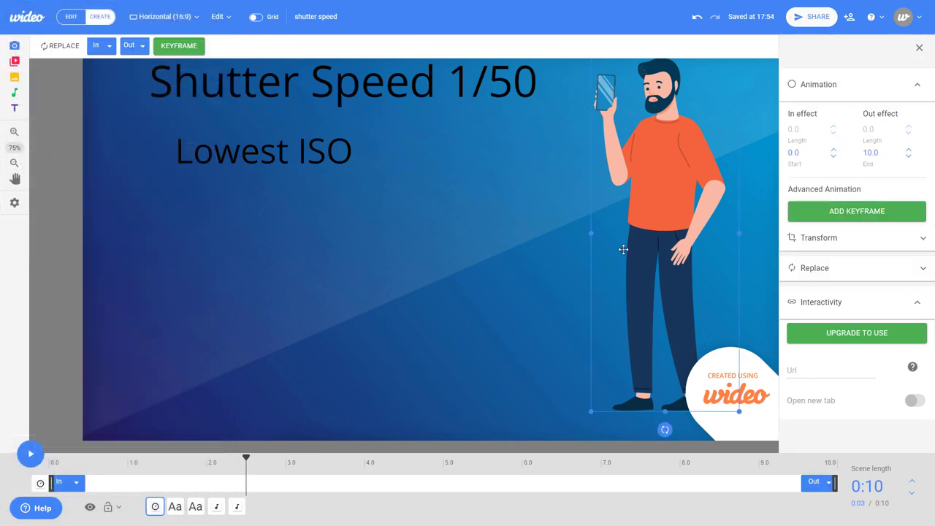
{"action": "left_click", "coordinate": [175, 506]}
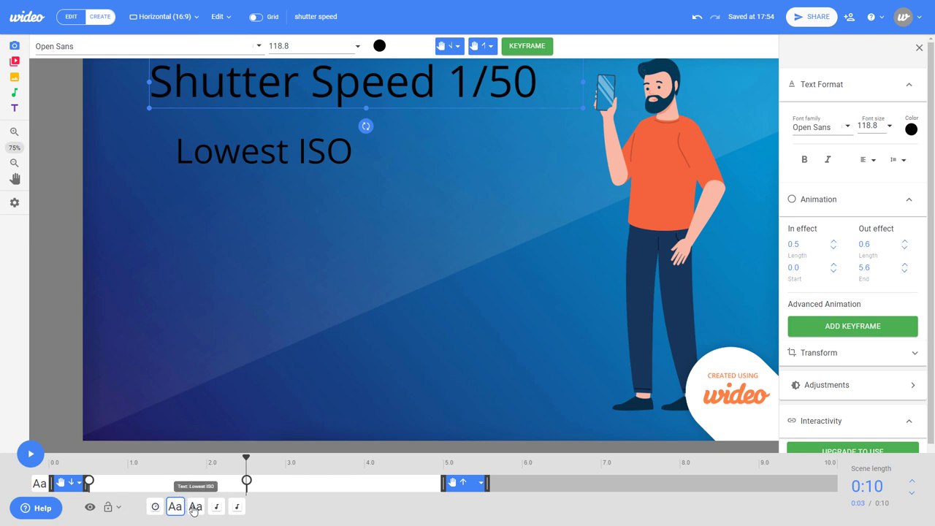
{"action": "left_click", "coordinate": [194, 506]}
{"action": "left_click", "coordinate": [216, 507]}
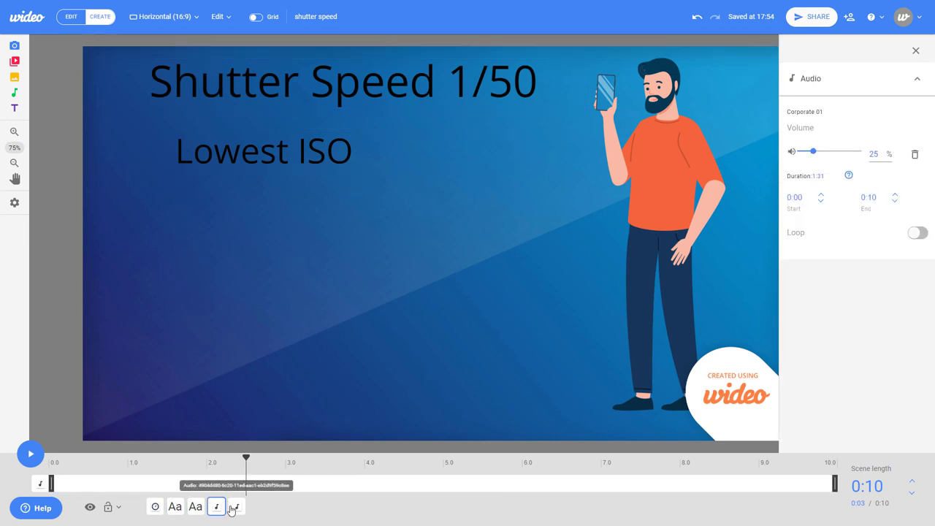
{"action": "left_click", "coordinate": [235, 507]}
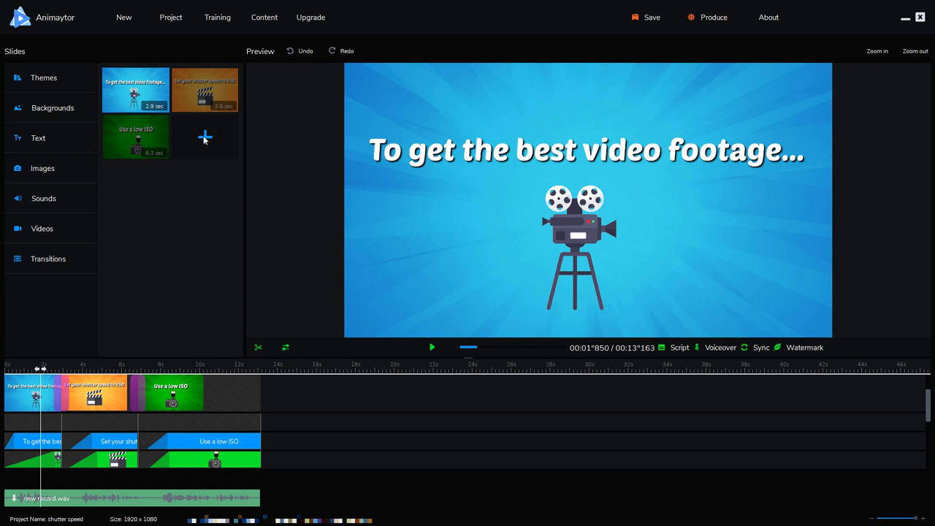
Step: Add a fourth slide after 'Use a low ISO', preview several themes, and start a text box
{"action": "left_click", "coordinate": [275, 368]}
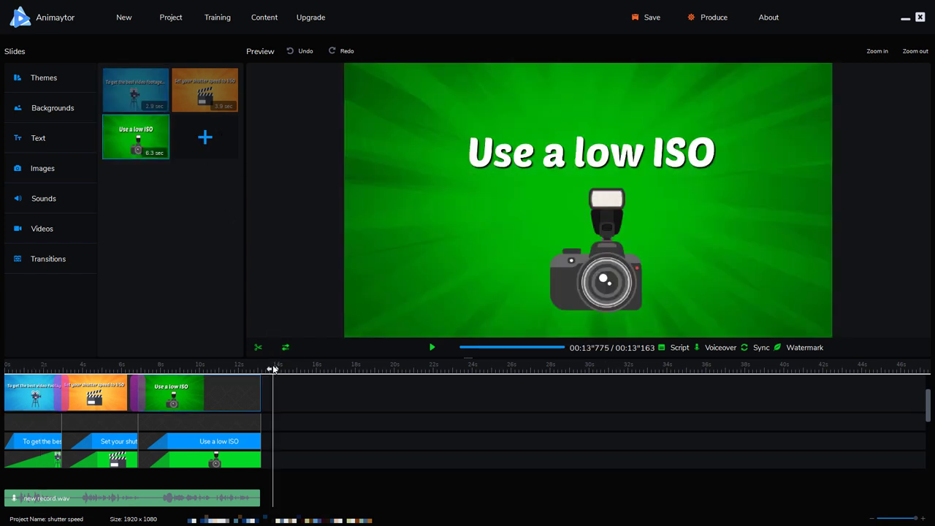
{"action": "left_click", "coordinate": [208, 139]}
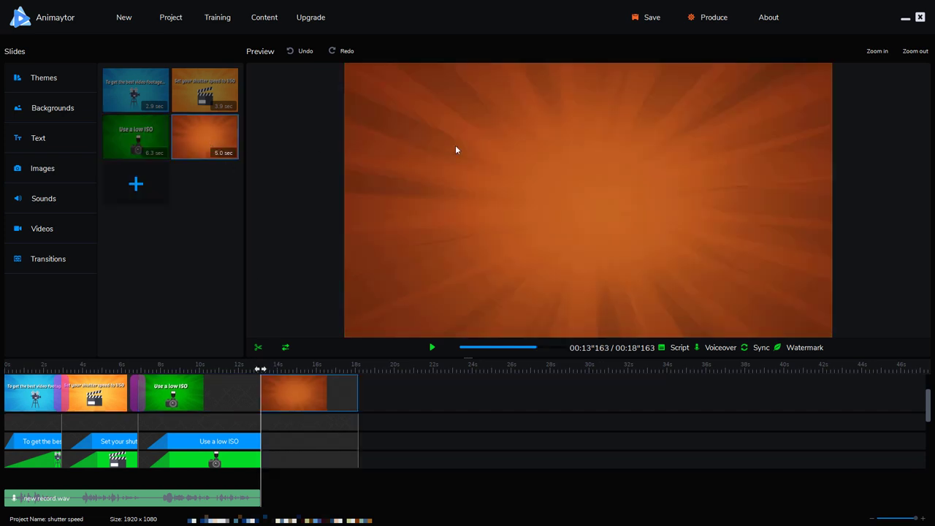
{"action": "left_click", "coordinate": [54, 80]}
{"action": "left_click", "coordinate": [254, 197]}
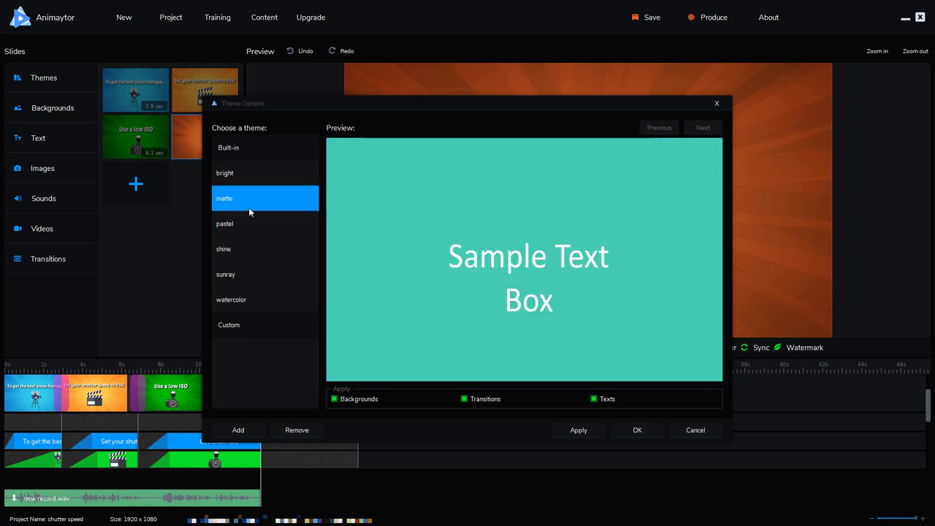
{"action": "left_click", "coordinate": [246, 221]}
{"action": "left_click", "coordinate": [242, 252]}
{"action": "left_click", "coordinate": [243, 278]}
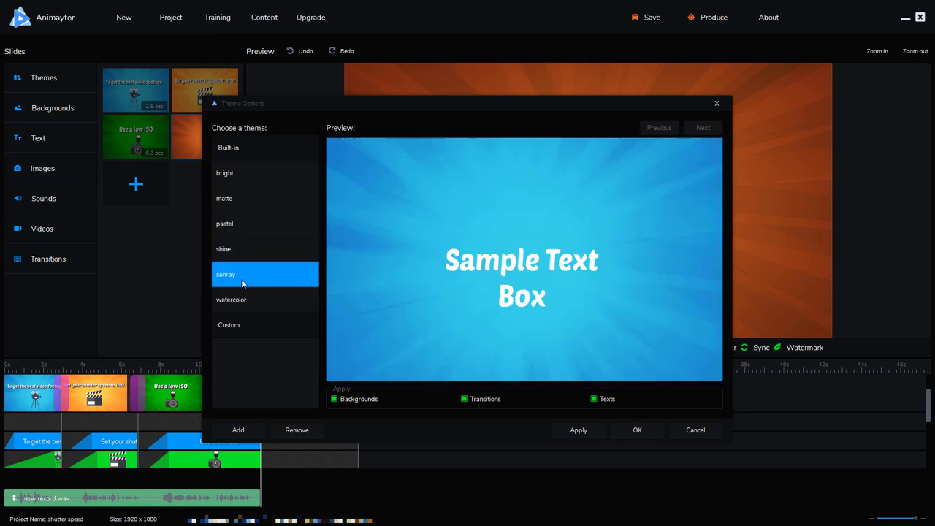
{"action": "left_click", "coordinate": [247, 302]}
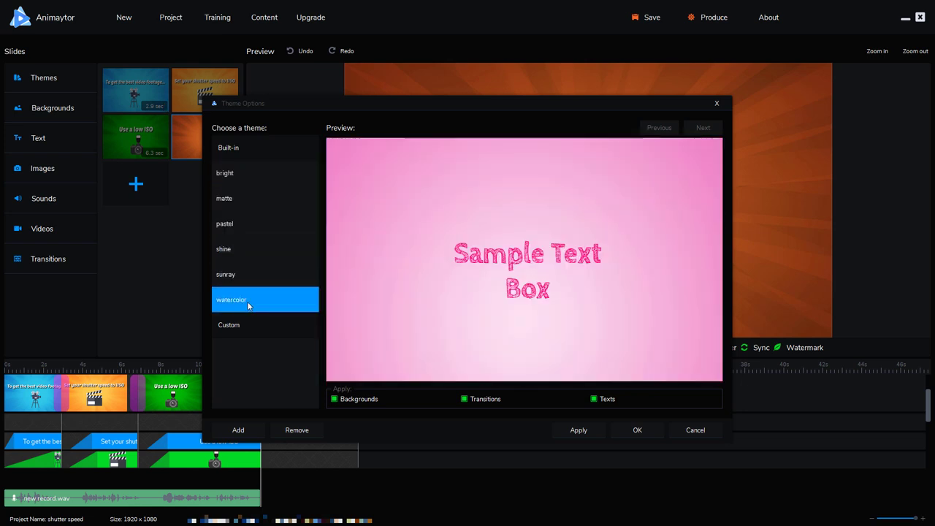
{"action": "left_click", "coordinate": [248, 172]}
{"action": "double_click", "coordinate": [249, 197]}
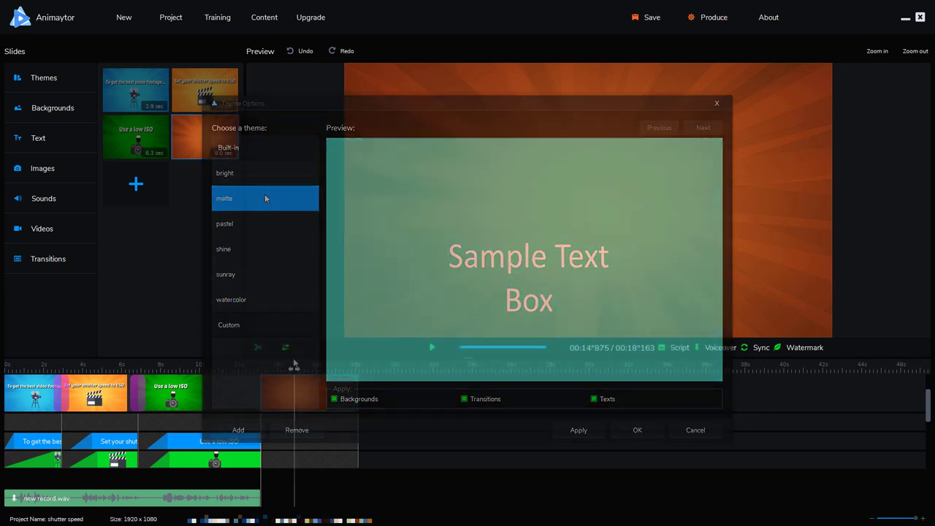
{"action": "left_click", "coordinate": [38, 137]}
Step: Add the caption 'thid is text' with a yellow highlight and a drop shadow
{"action": "left_click", "coordinate": [205, 137]}
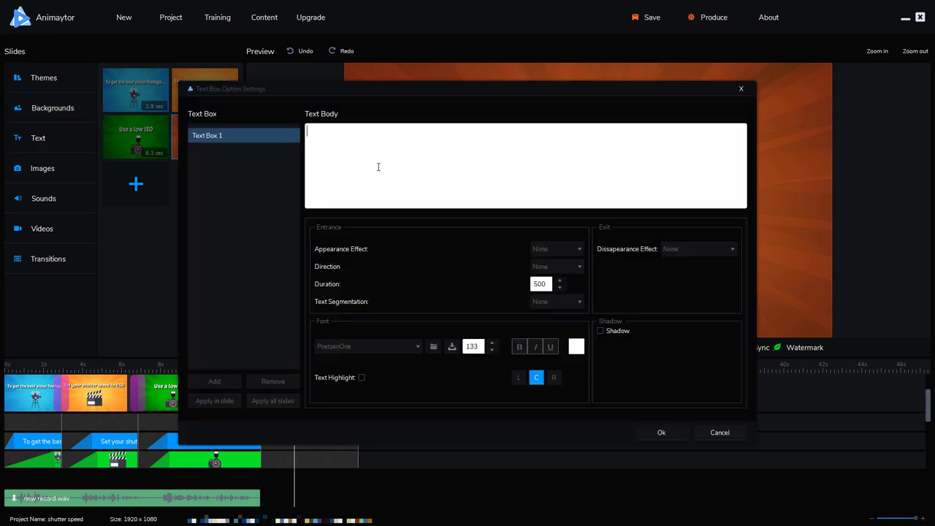
{"action": "type", "text": "thid is text"}
{"action": "left_click", "coordinate": [361, 377]}
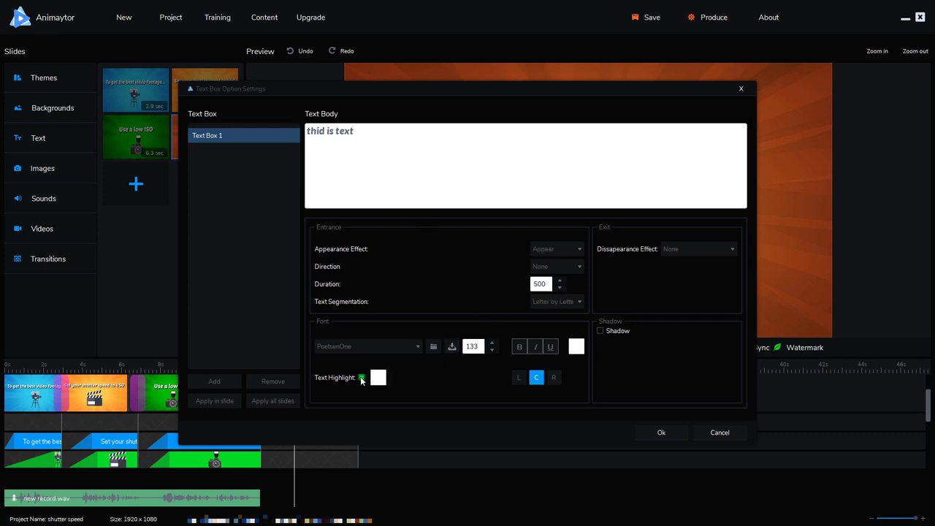
{"action": "left_click", "coordinate": [383, 378]}
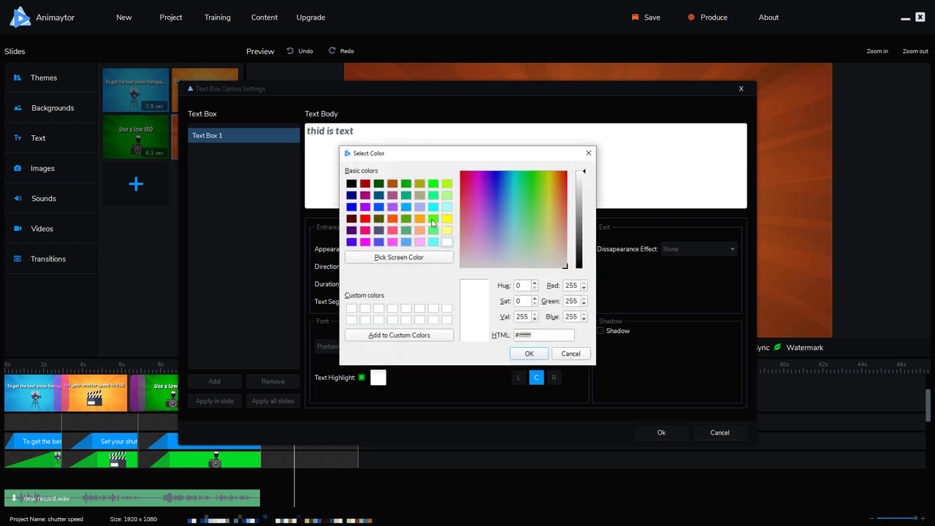
{"action": "left_click", "coordinate": [447, 219]}
{"action": "left_click", "coordinate": [523, 355]}
{"action": "left_click", "coordinate": [602, 331]}
{"action": "key", "text": "Return"}
Step: Correct the caption to 'this is text' and remove its highlight
{"action": "double_click", "coordinate": [559, 208]}
{"action": "left_click", "coordinate": [325, 131]}
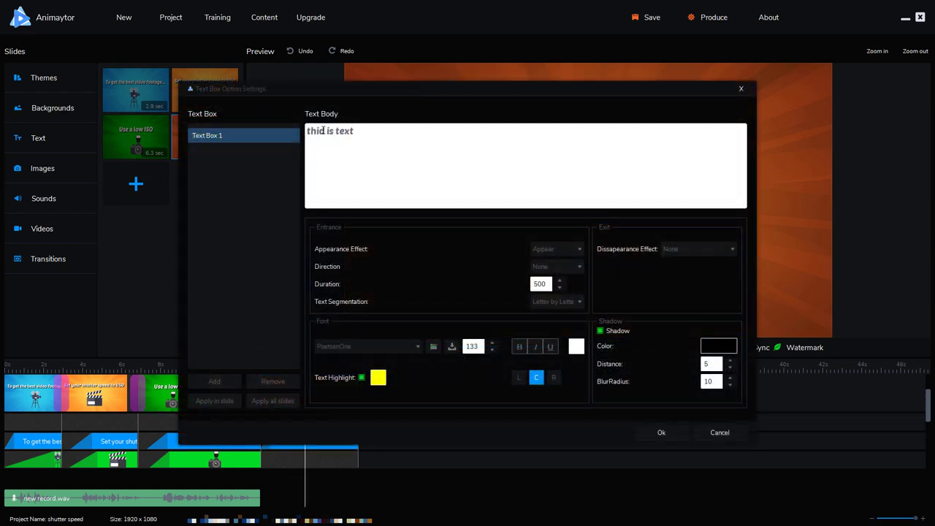
{"action": "key", "text": "BackSpace"}
{"action": "type", "text": "s"}
{"action": "left_click", "coordinate": [361, 377]}
Step: Animate the caption: Fly in Right to Left, Fly out Left to Right
{"action": "left_click", "coordinate": [579, 251]}
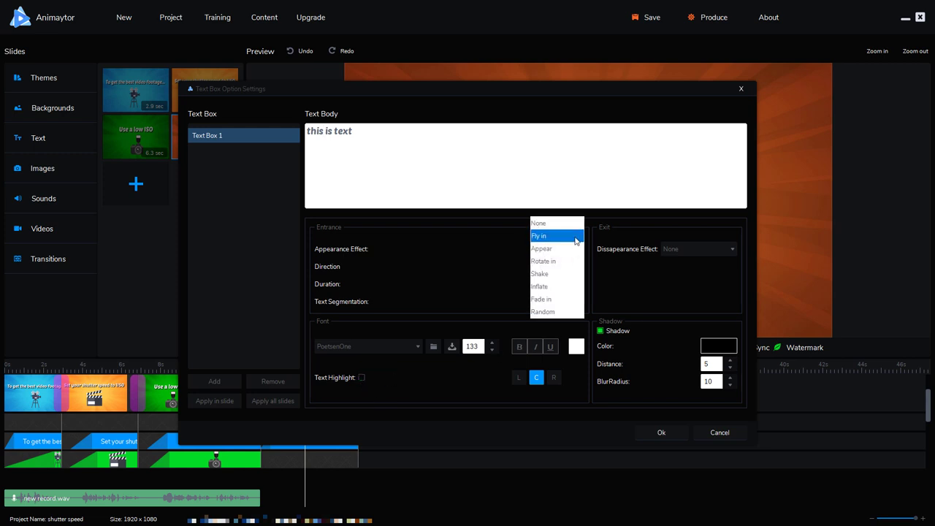
{"action": "left_click", "coordinate": [574, 236]}
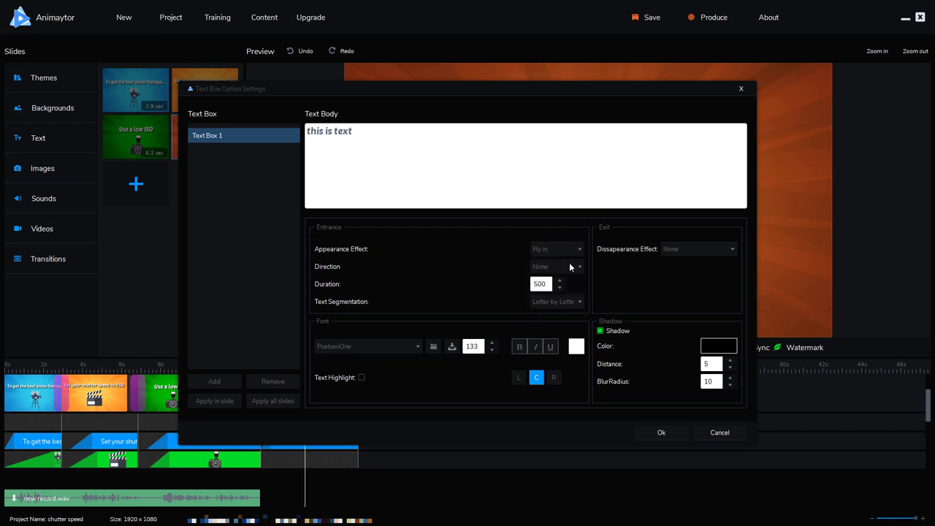
{"action": "left_click", "coordinate": [569, 266]}
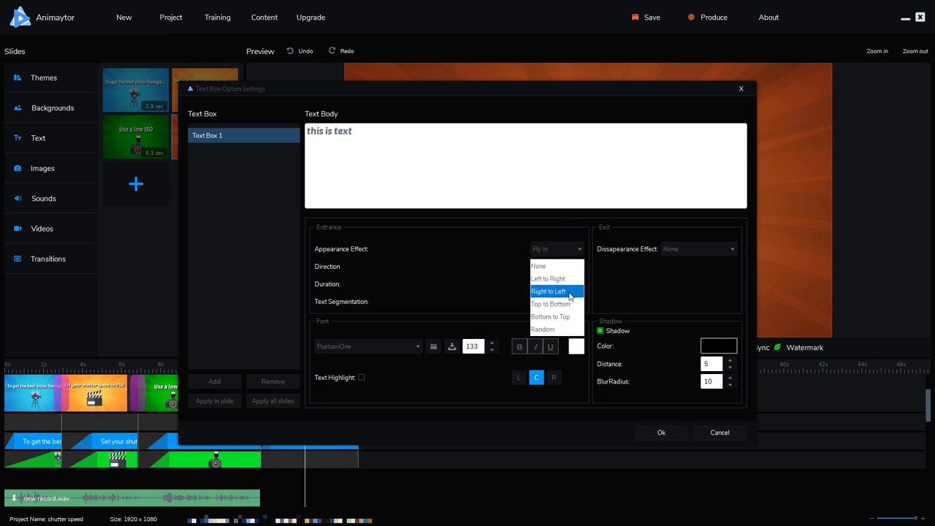
{"action": "left_click", "coordinate": [569, 291]}
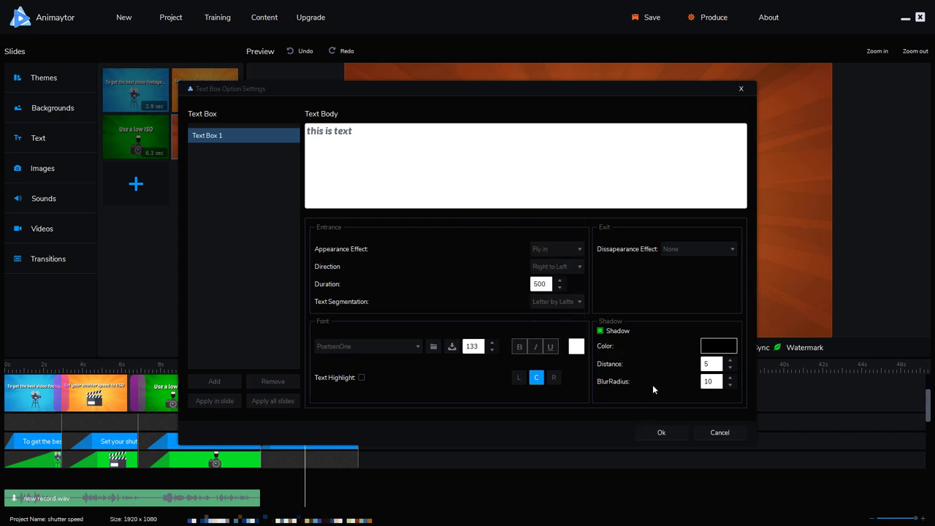
{"action": "left_click", "coordinate": [685, 250]}
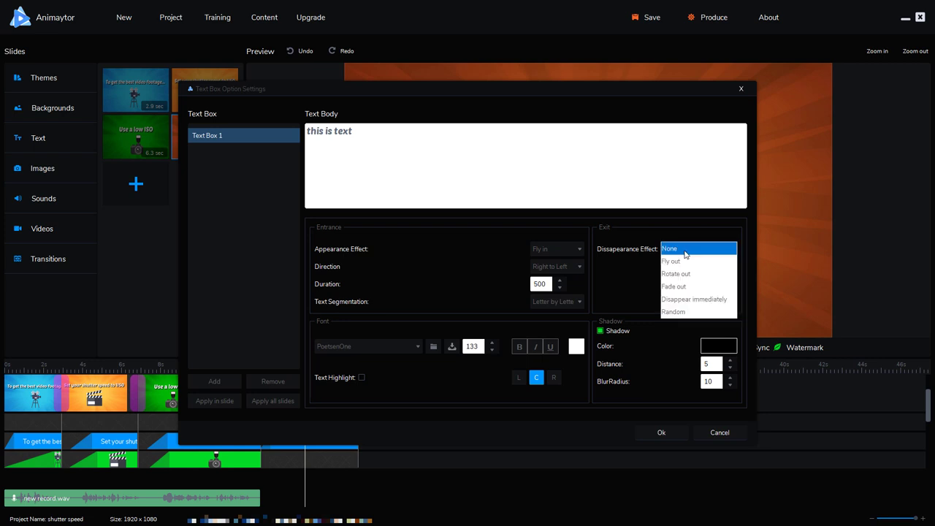
{"action": "left_click", "coordinate": [688, 262]}
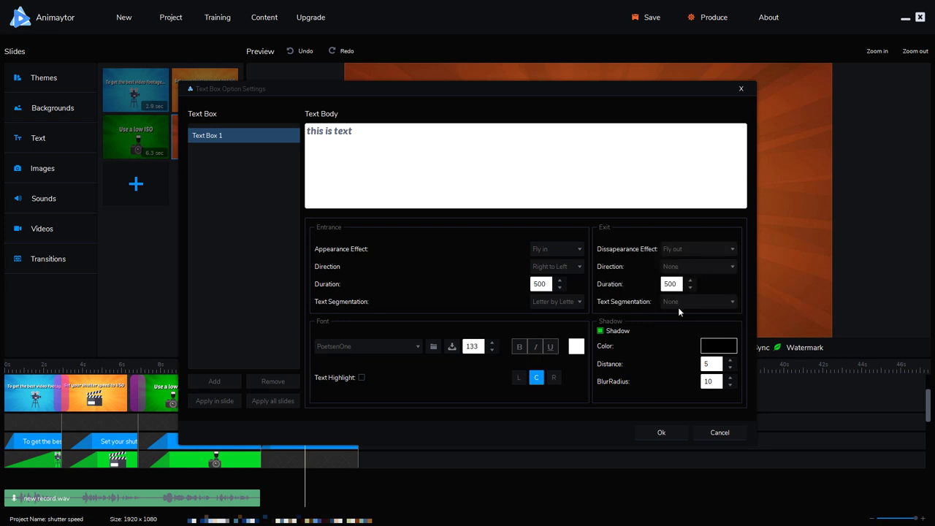
{"action": "left_click", "coordinate": [687, 267]}
{"action": "left_click", "coordinate": [689, 278]}
{"action": "left_click", "coordinate": [661, 432]}
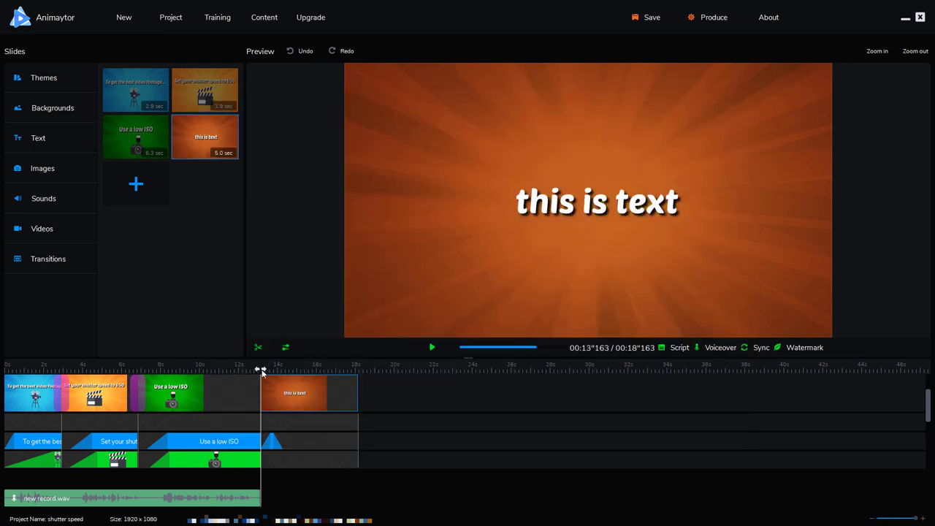
Step: Stretch the 'this is text' clip on the text track so it ends with the orange slide
{"action": "left_click_drag", "start_coordinate": [261, 371], "coordinate": [271, 372]}
{"action": "left_click_drag", "start_coordinate": [281, 441], "coordinate": [347, 443]}
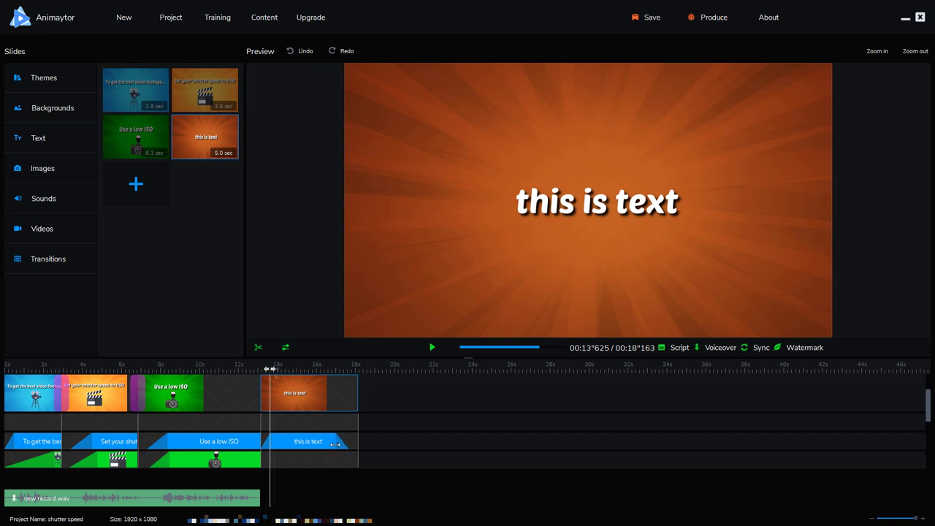
{"action": "left_click_drag", "start_coordinate": [270, 380], "coordinate": [346, 380]}
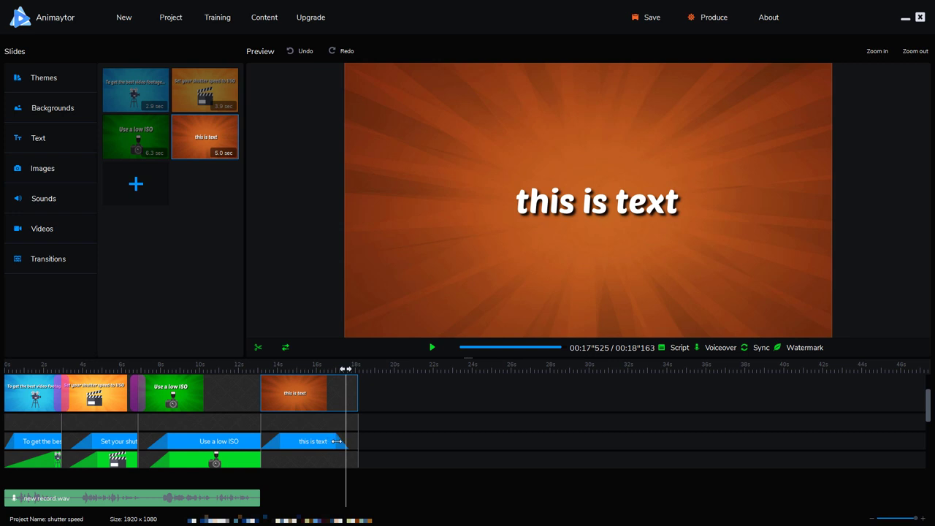
{"action": "left_click_drag", "start_coordinate": [336, 442], "coordinate": [350, 441]}
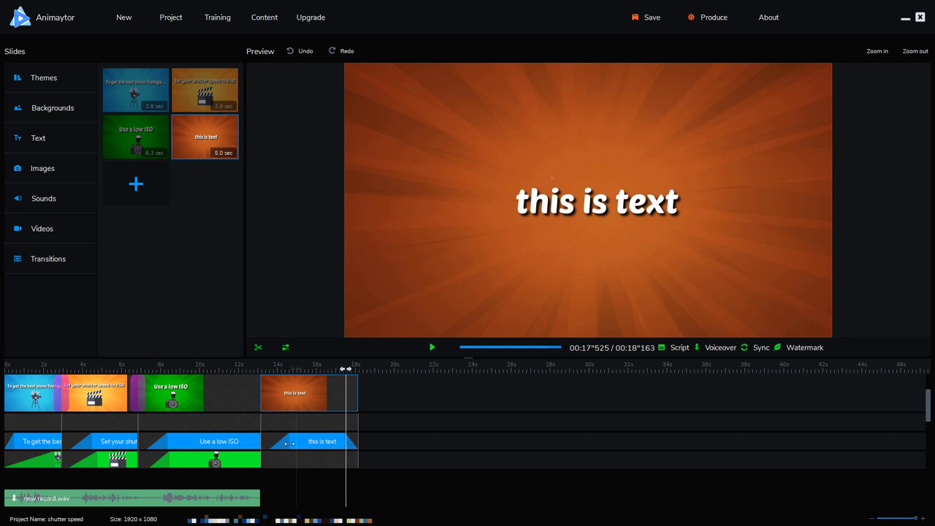
Step: Add calling man.png from the Characters image library to the orange text slide
{"action": "left_click", "coordinate": [75, 170]}
{"action": "left_click", "coordinate": [285, 385]}
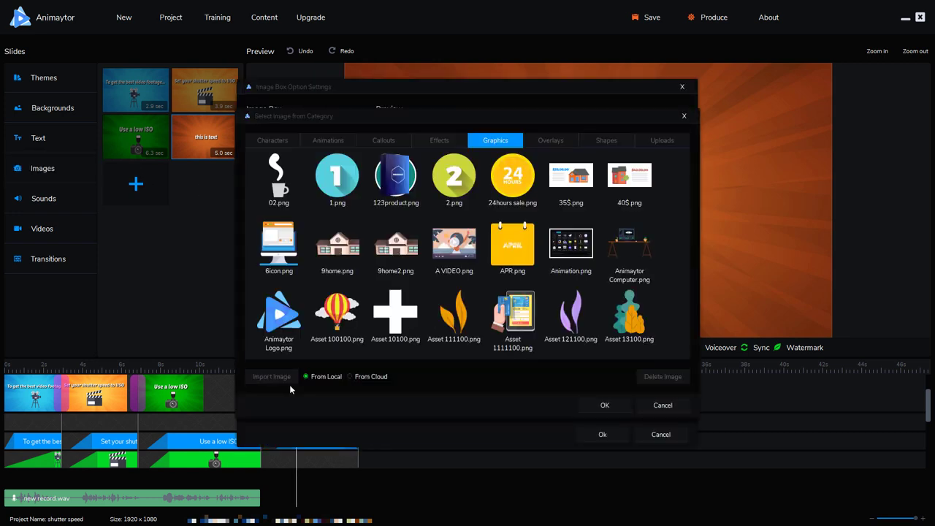
{"action": "left_click", "coordinate": [472, 243]}
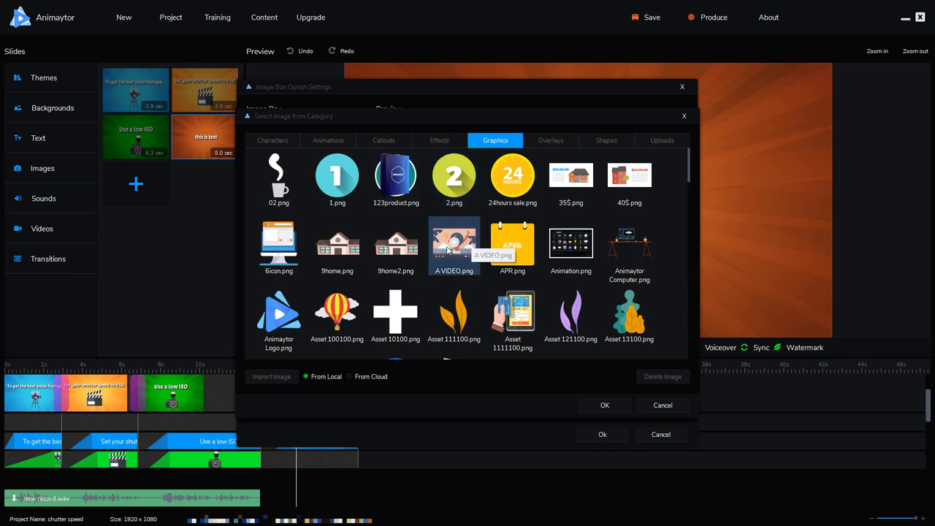
{"action": "left_click", "coordinate": [420, 245]}
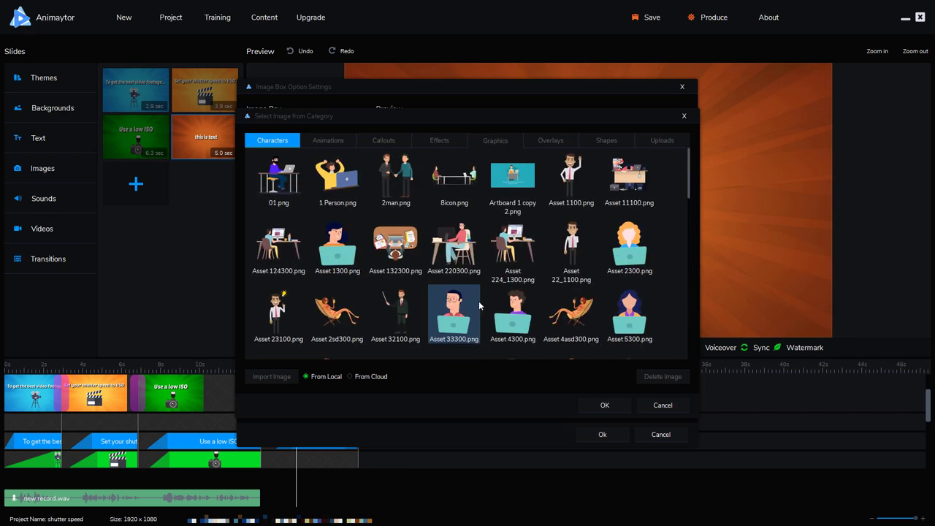
{"action": "scroll", "coordinate": [476, 308], "scroll_direction": "down", "scroll_amount": 15}
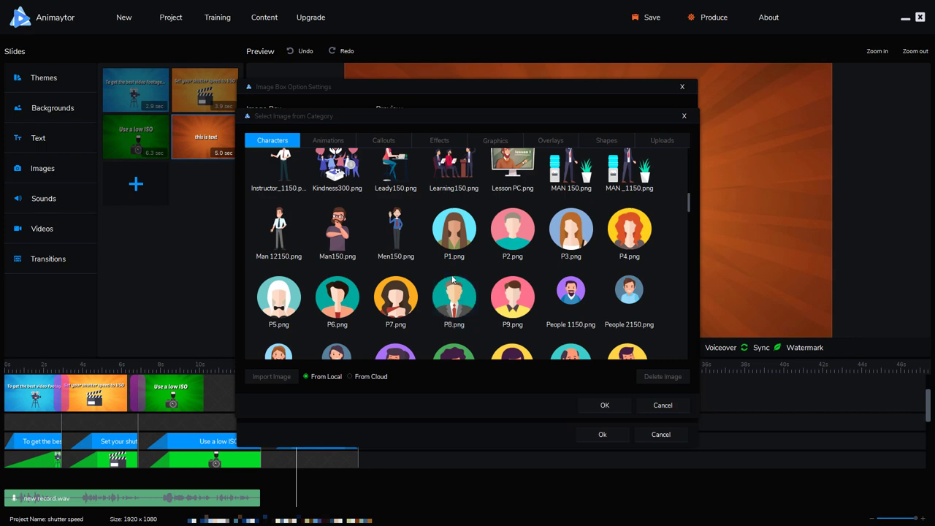
{"action": "scroll", "coordinate": [457, 292], "scroll_direction": "up", "scroll_amount": 10}
{"action": "scroll", "coordinate": [453, 281], "scroll_direction": "down", "scroll_amount": 15}
{"action": "scroll", "coordinate": [452, 275], "scroll_direction": "down", "scroll_amount": 5}
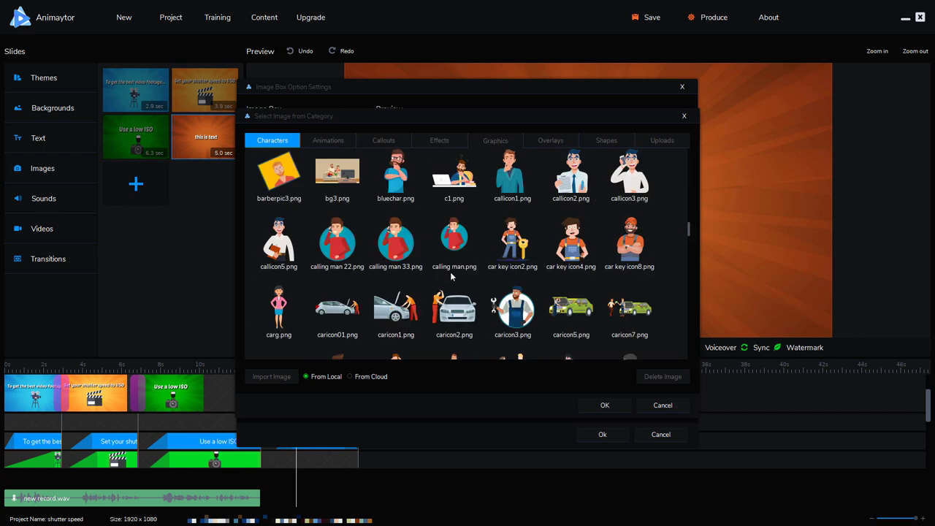
{"action": "left_click", "coordinate": [597, 407]}
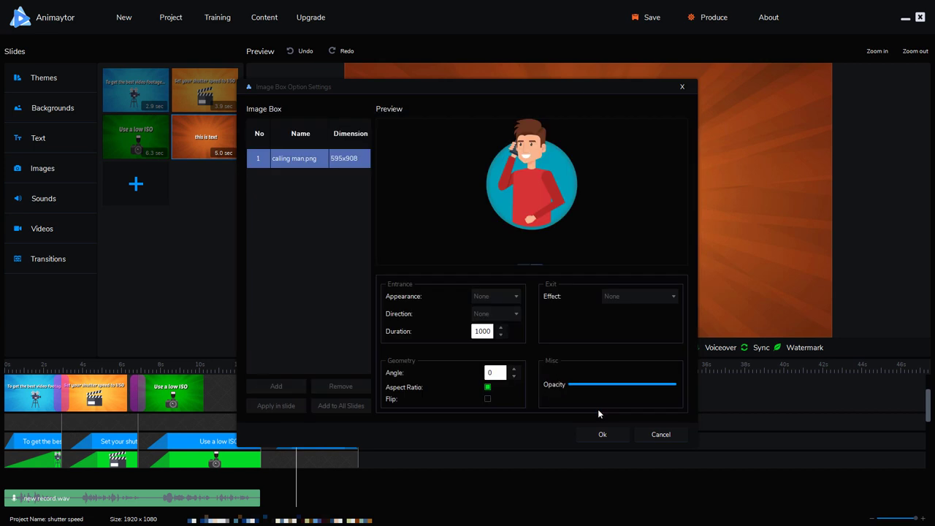
Step: Set the image's entrance to Appear with a Random direction
{"action": "left_click", "coordinate": [512, 300]}
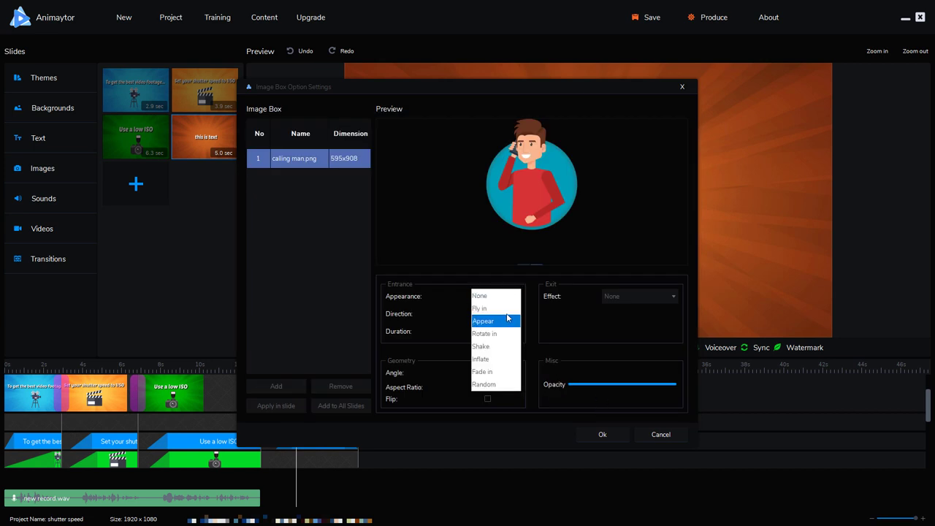
{"action": "left_click", "coordinate": [509, 322]}
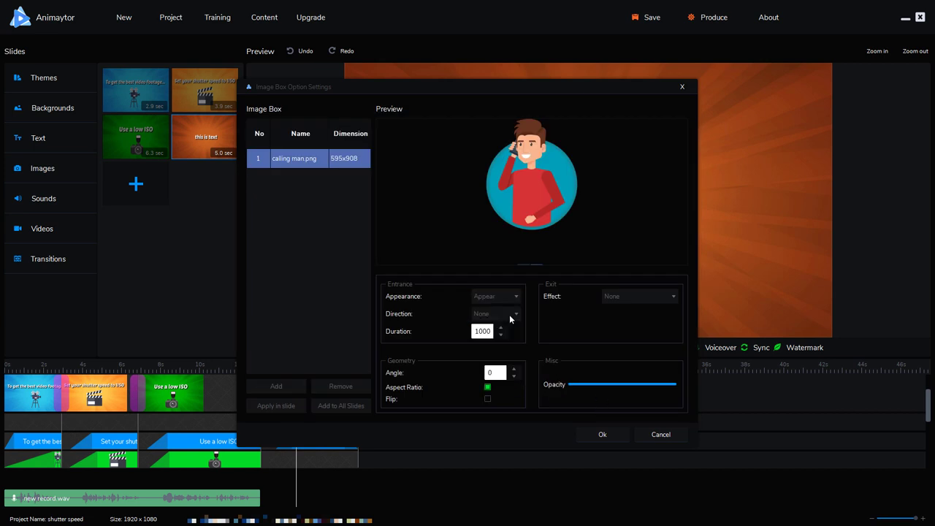
{"action": "left_click", "coordinate": [510, 319]}
{"action": "left_click", "coordinate": [510, 379]}
{"action": "left_click", "coordinate": [584, 437]}
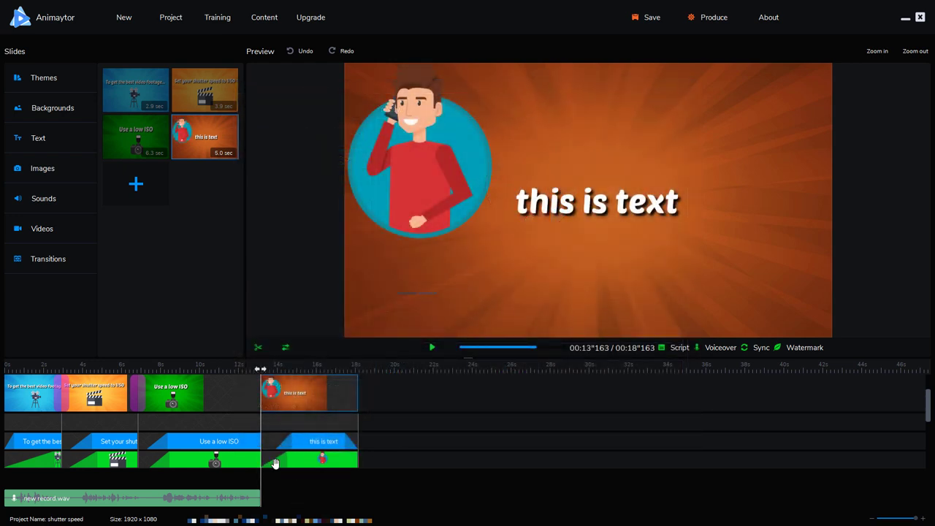
Step: Start the man image later, move it to the slide's right, and shrink it into the lower right
{"action": "left_click_drag", "start_coordinate": [274, 464], "coordinate": [298, 462]}
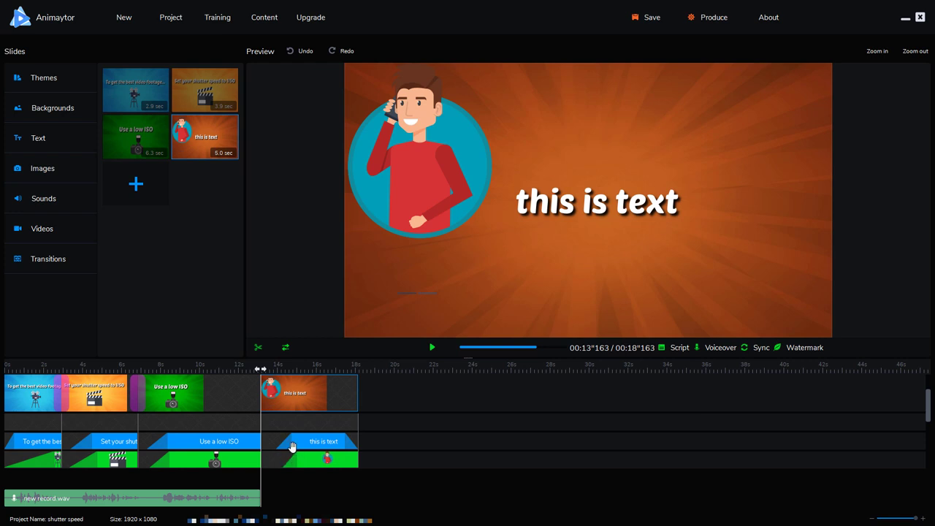
{"action": "left_click_drag", "start_coordinate": [426, 192], "coordinate": [767, 289]}
{"action": "left_click_drag", "start_coordinate": [672, 152], "coordinate": [688, 182]}
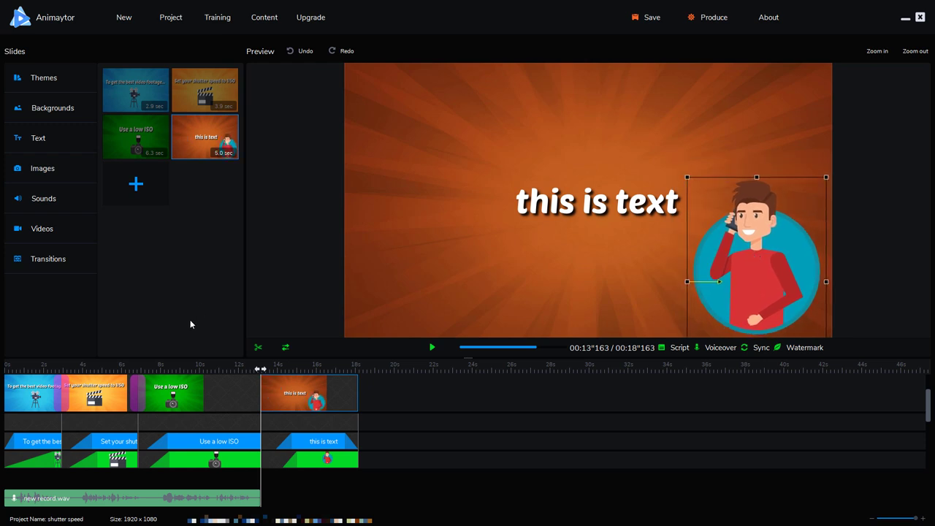
Step: Give the Use a low ISO slide a Move Left transition
{"action": "left_click", "coordinate": [214, 386]}
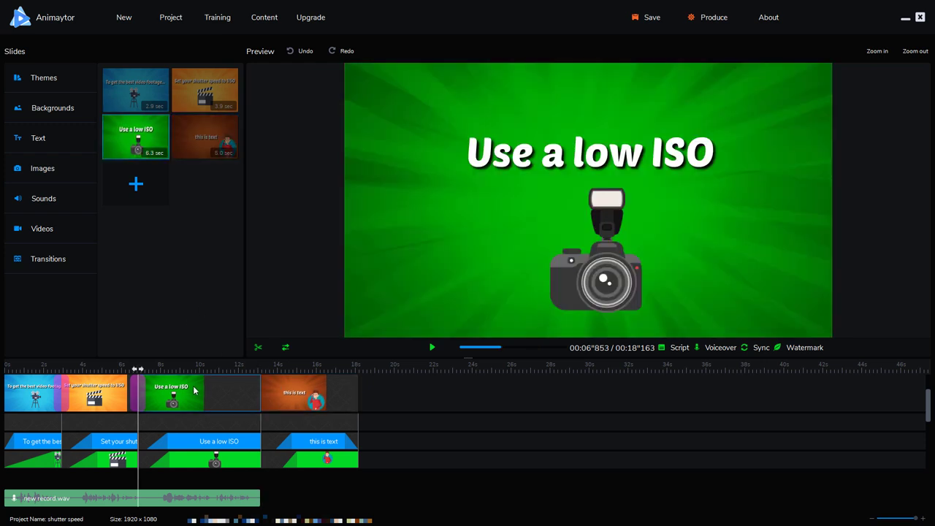
{"action": "left_click", "coordinate": [45, 261]}
{"action": "left_click", "coordinate": [383, 150]}
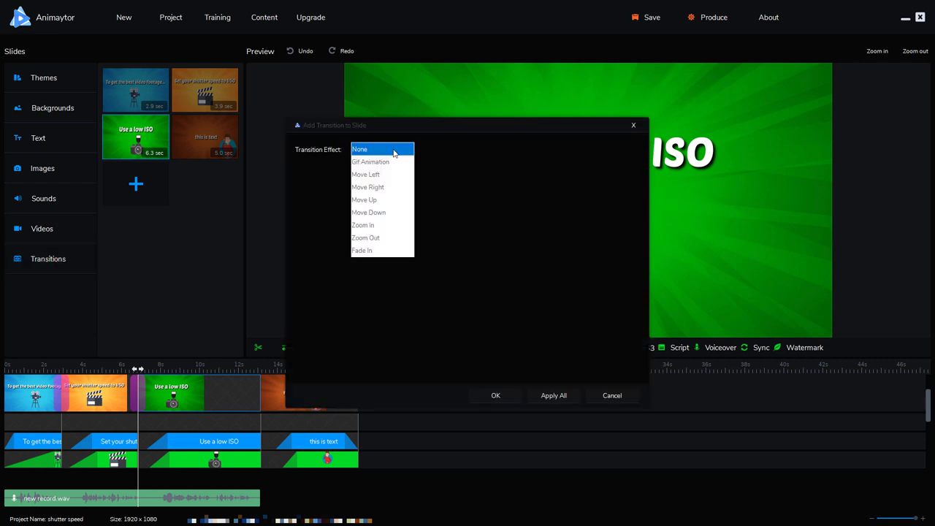
{"action": "left_click", "coordinate": [399, 174]}
{"action": "left_click", "coordinate": [495, 392]}
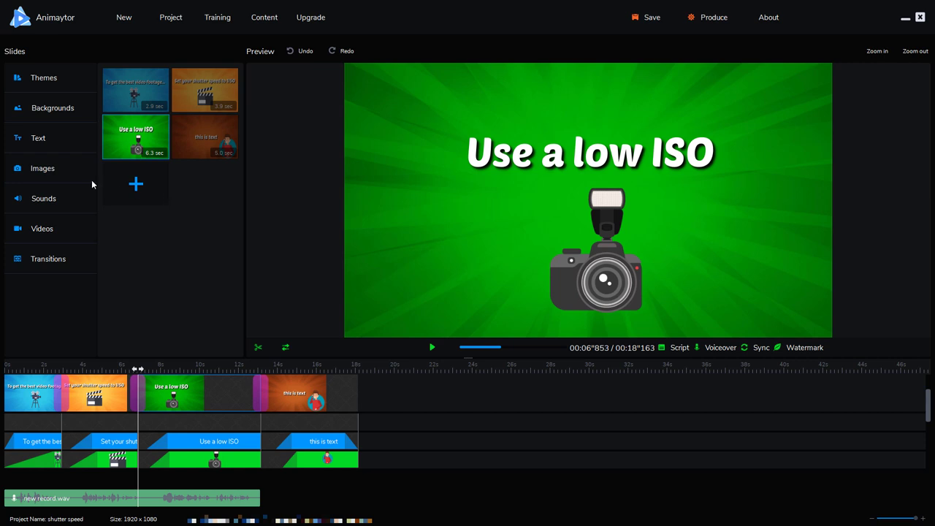
Step: Browse the slide's sound, music and video options, then close them without adding anything
{"action": "left_click", "coordinate": [62, 199]}
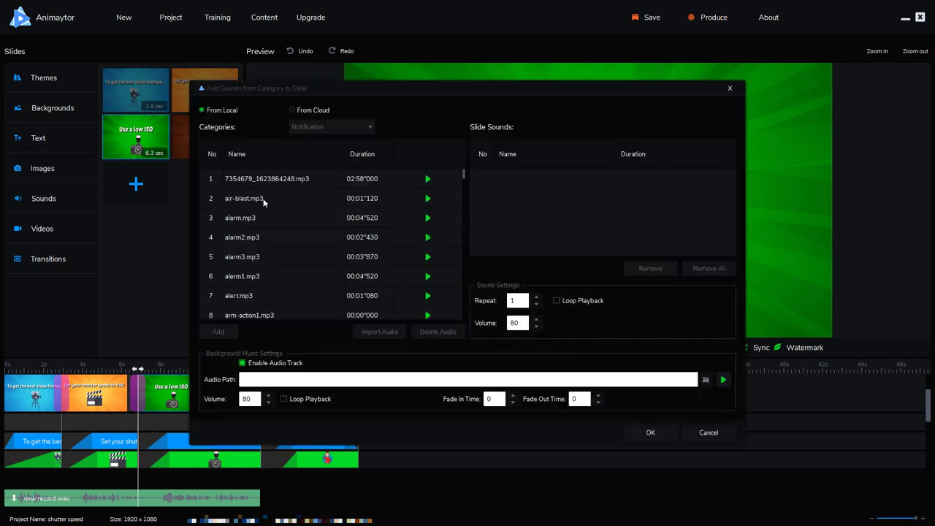
{"action": "scroll", "coordinate": [268, 208], "scroll_direction": "down", "scroll_amount": 11}
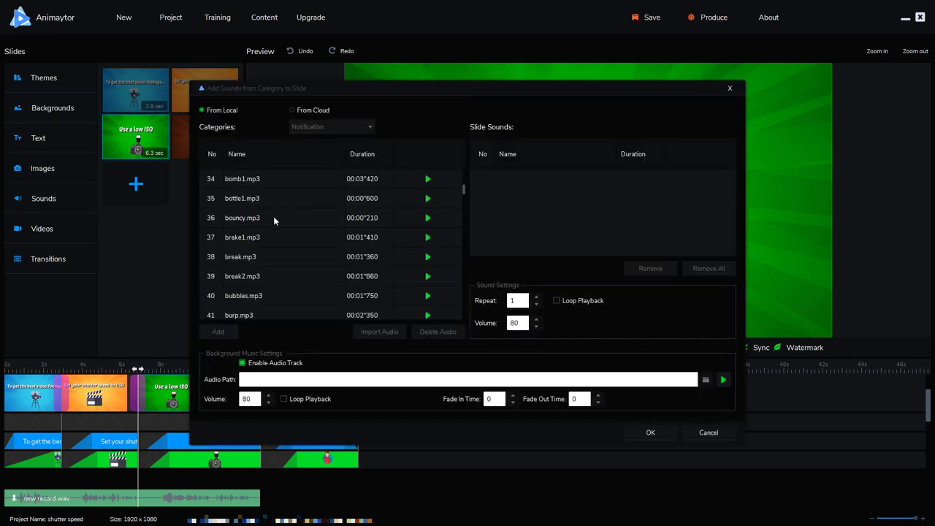
{"action": "left_click", "coordinate": [705, 380]}
{"action": "scroll", "coordinate": [421, 247], "scroll_direction": "down", "scroll_amount": 10}
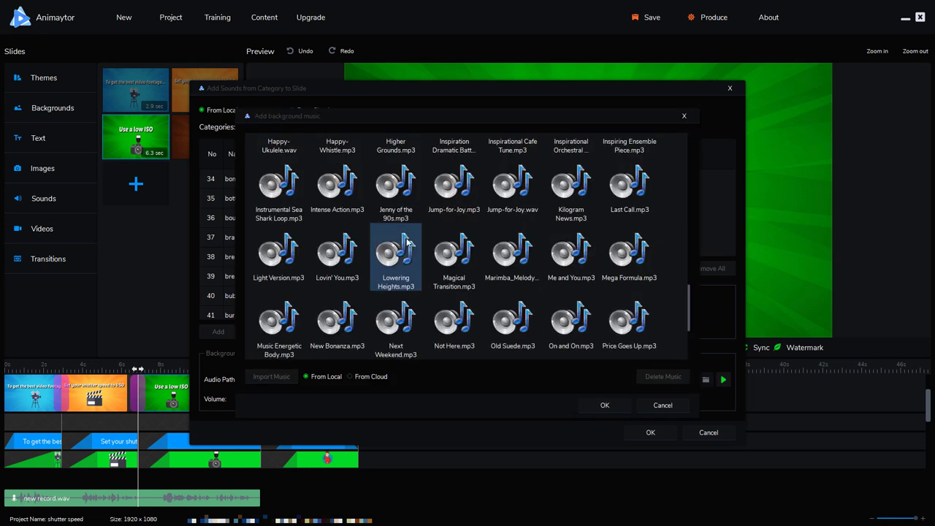
{"action": "left_click", "coordinate": [646, 406]}
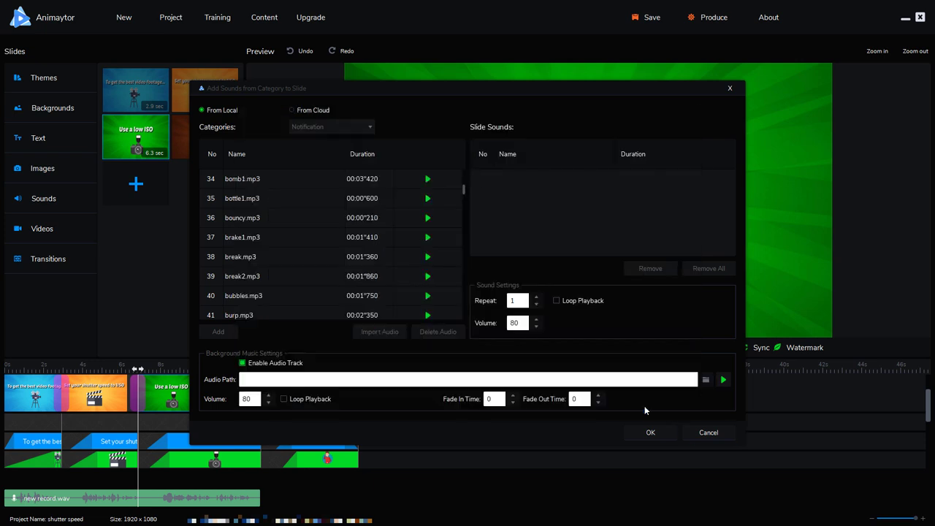
{"action": "left_click", "coordinate": [703, 434]}
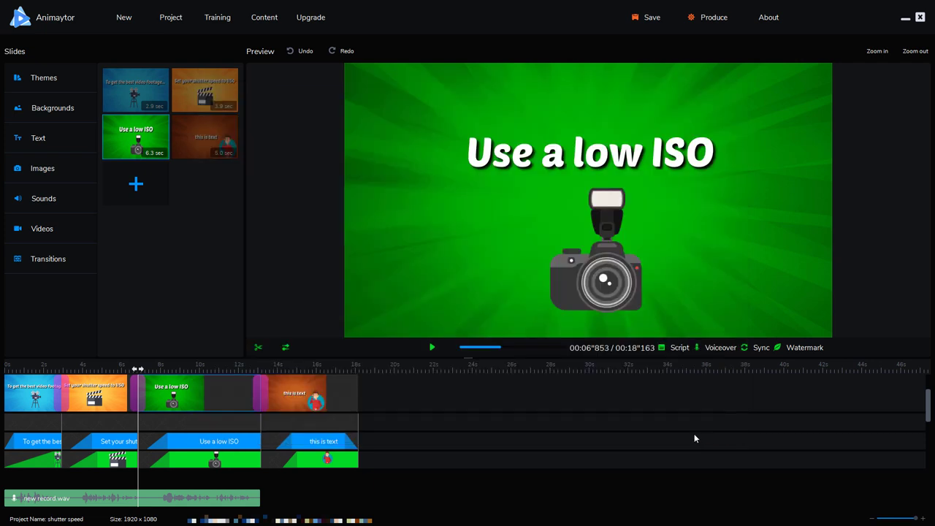
{"action": "left_click", "coordinate": [71, 233]}
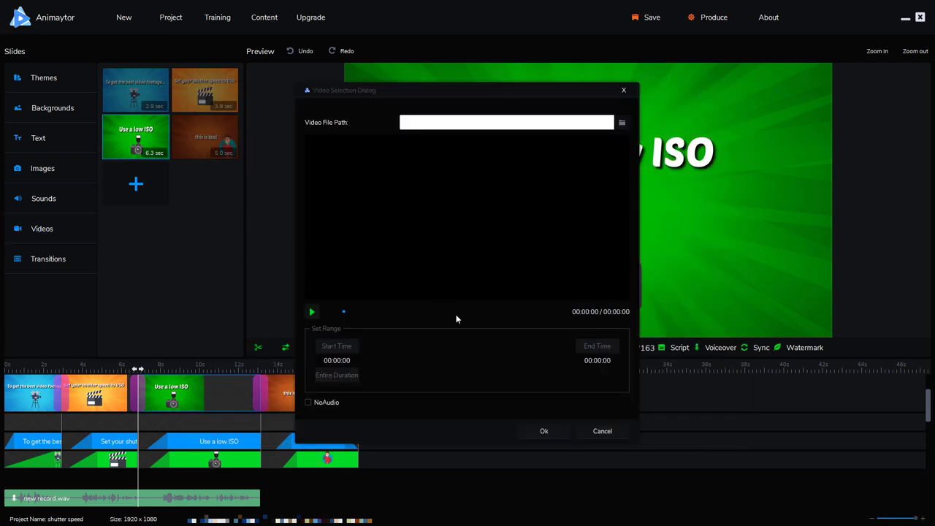
{"action": "left_click", "coordinate": [593, 433]}
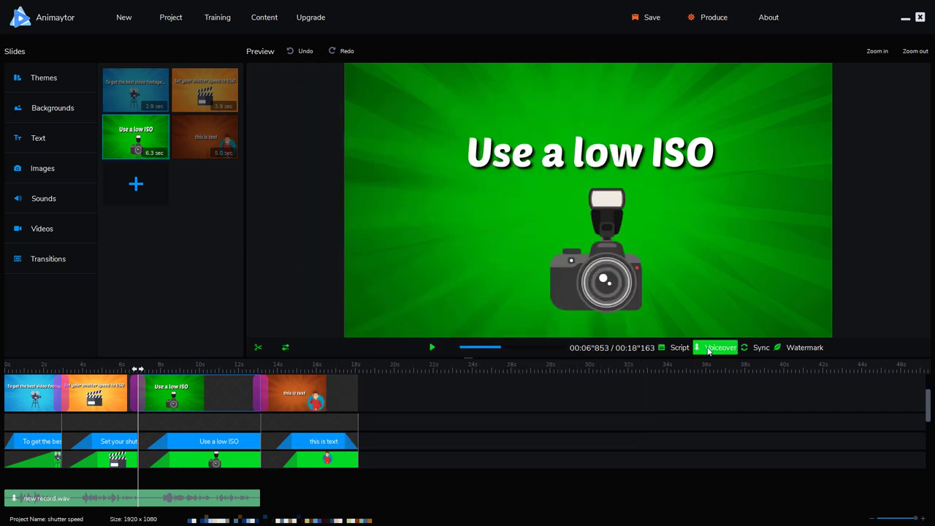
Step: Record a narration advancing through the shutter-speed and Use a low ISO slides, and keep it
{"action": "left_click", "coordinate": [708, 350]}
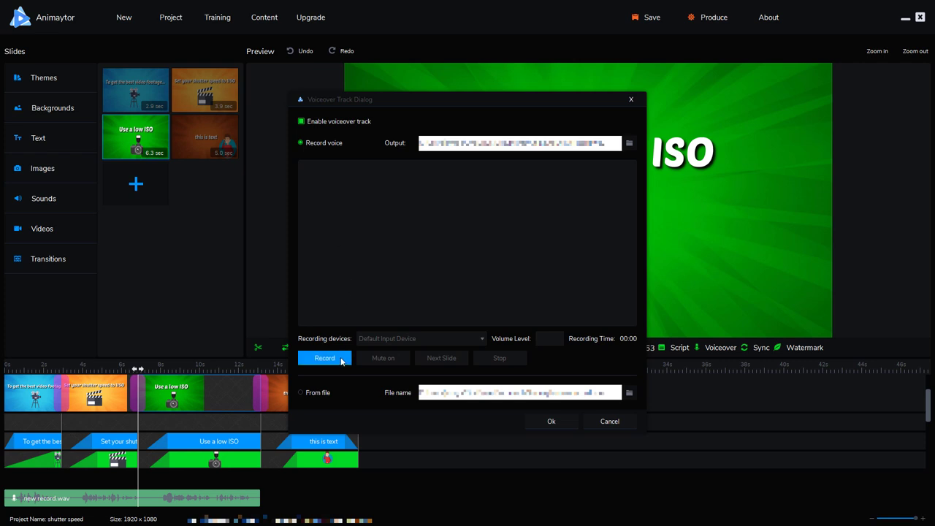
{"action": "left_click", "coordinate": [341, 361]}
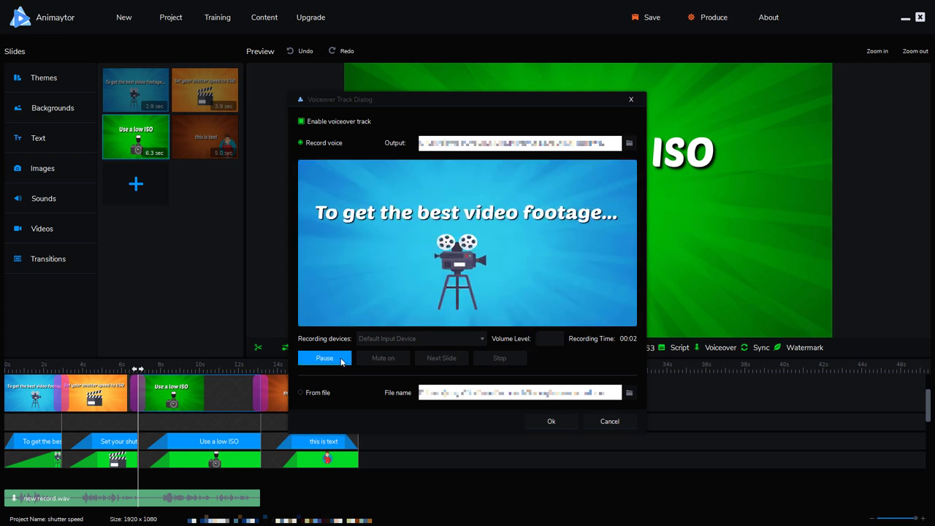
{"action": "left_click", "coordinate": [440, 358]}
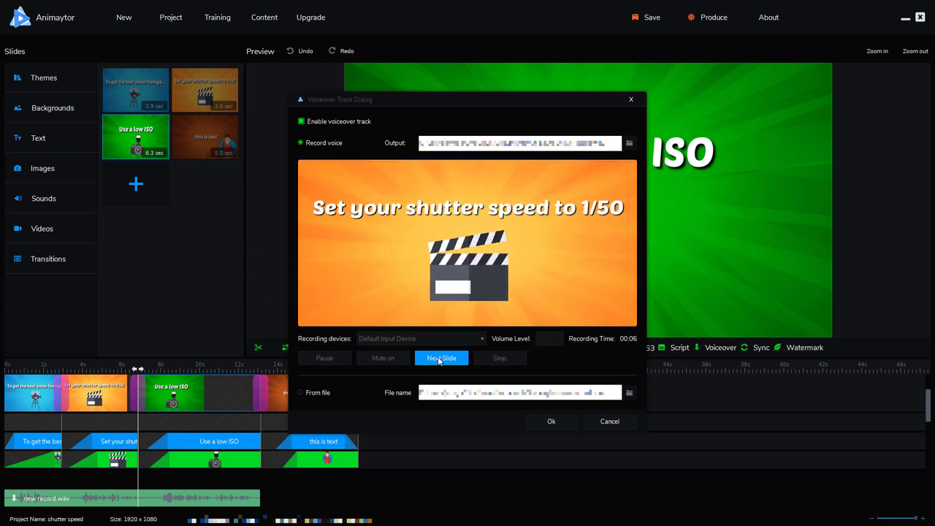
{"action": "left_click", "coordinate": [440, 358]}
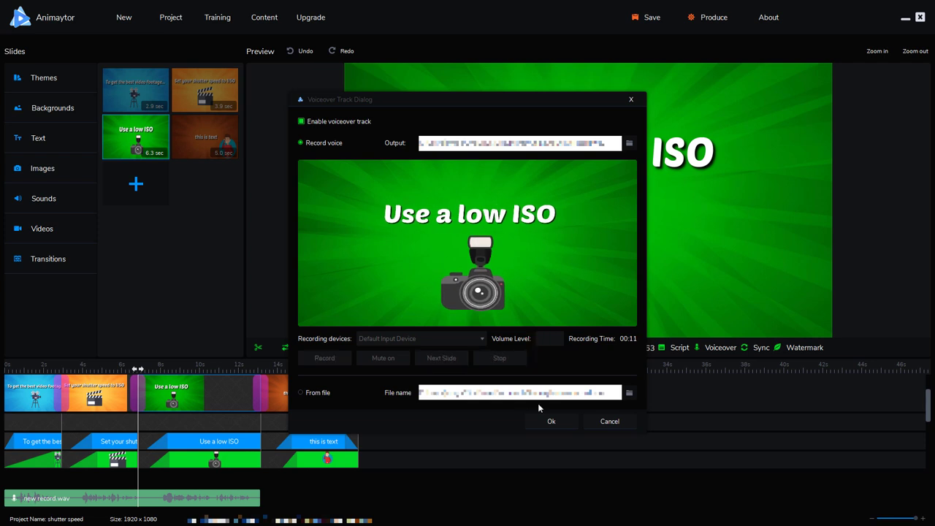
{"action": "left_click", "coordinate": [562, 418]}
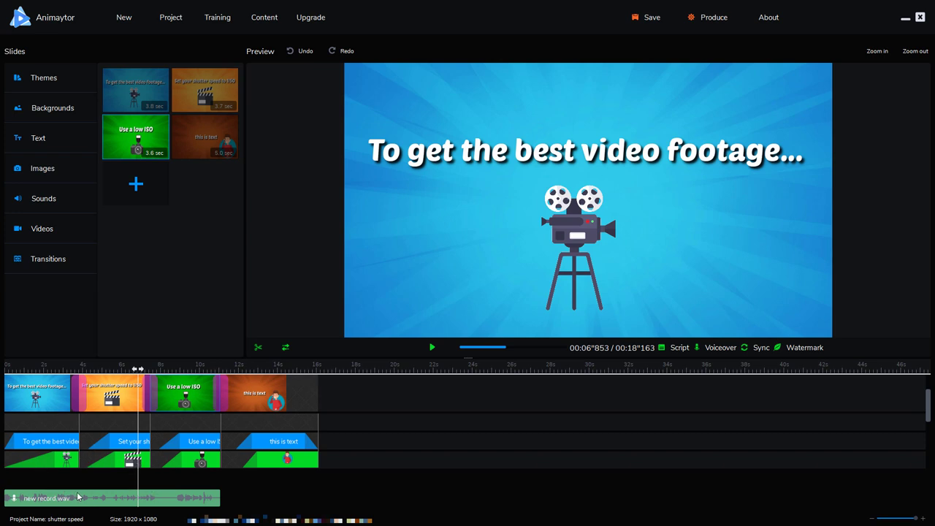
Step: Review the export options, keeping 1920 × 1080 size and Medium quality
{"action": "left_click", "coordinate": [712, 18]}
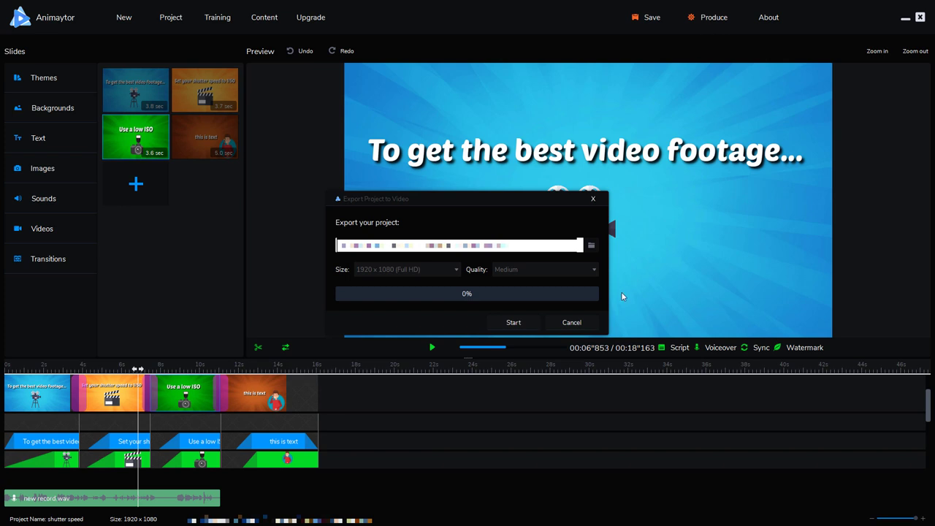
{"action": "left_click", "coordinate": [413, 270]}
{"action": "left_click", "coordinate": [413, 270]}
{"action": "left_click", "coordinate": [522, 275]}
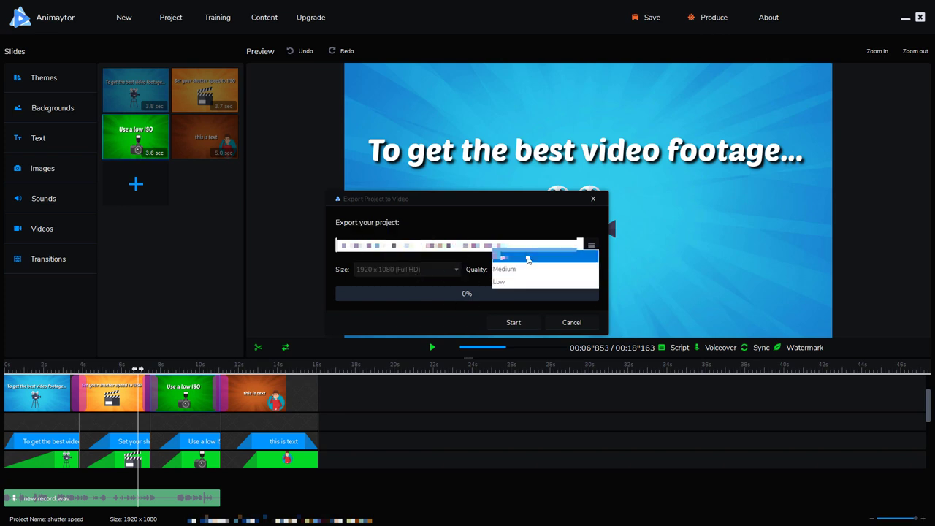
{"action": "left_click", "coordinate": [528, 232]}
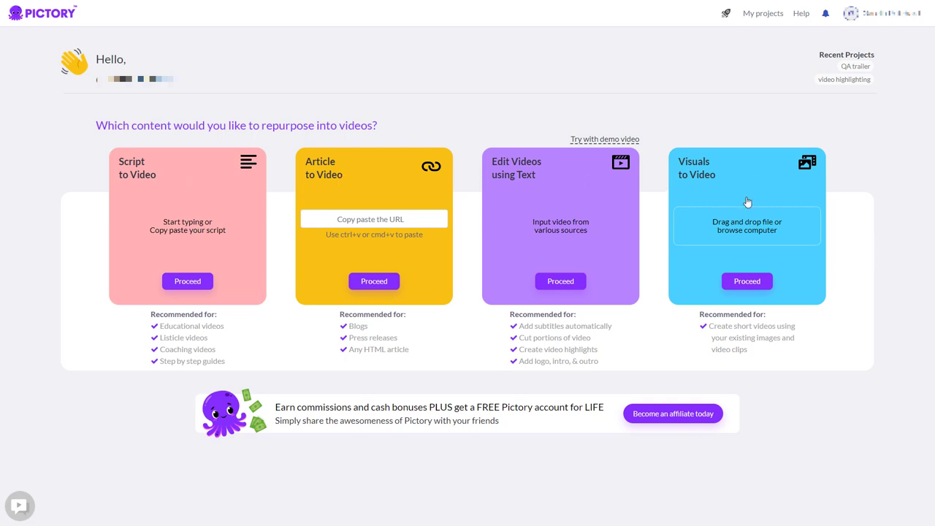
Step: Start a Script to Video project named 'shutter speed' and paste the one-sentence script
{"action": "left_click", "coordinate": [187, 282]}
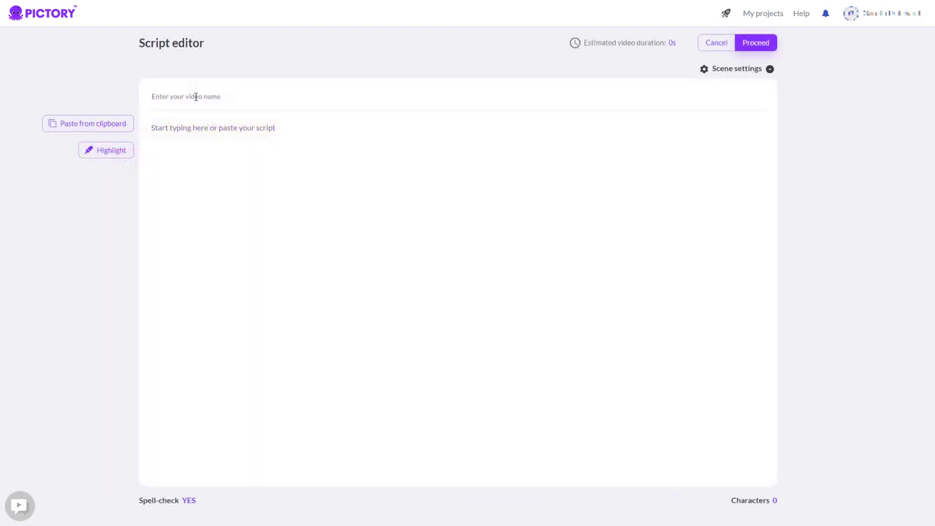
{"action": "left_click", "coordinate": [195, 97]}
{"action": "type", "text": "shutter speed"}
{"action": "left_click", "coordinate": [205, 136]}
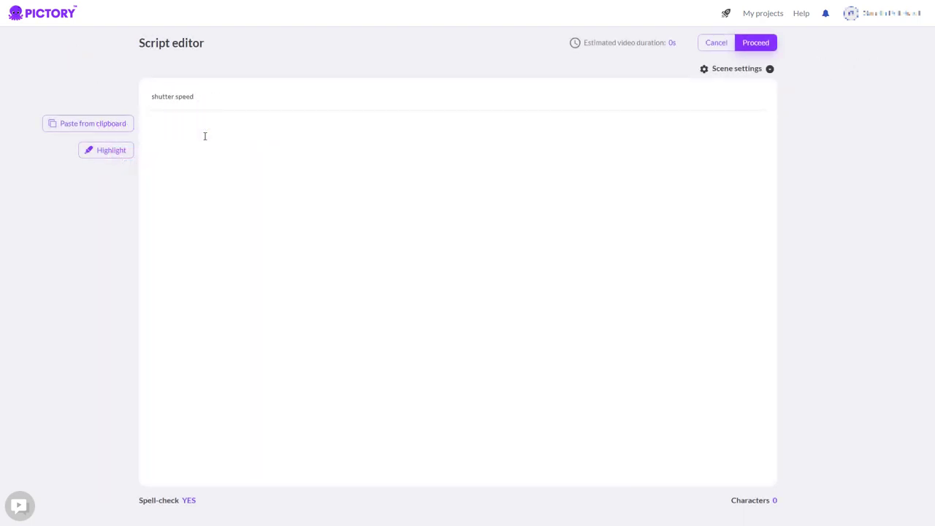
{"action": "type", "text": "To get the best video footage, set your shutter speed to 1/50 and use the lowest ISO value that gives a correct exposure"}
{"action": "left_click", "coordinate": [772, 41]}
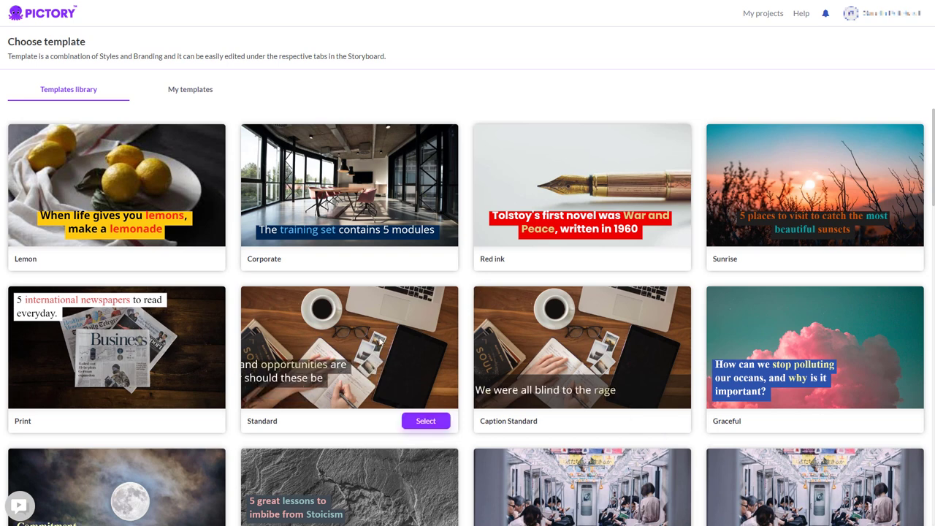
Step: Choose the Lemon template and confirm it with its aspect ratio
{"action": "mouse_move", "coordinate": [219, 235]}
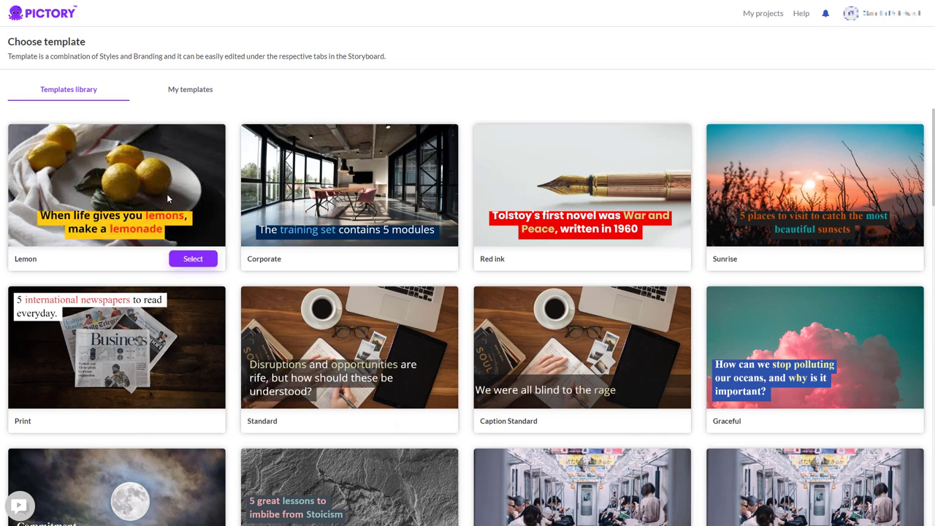
{"action": "left_click", "coordinate": [193, 259]}
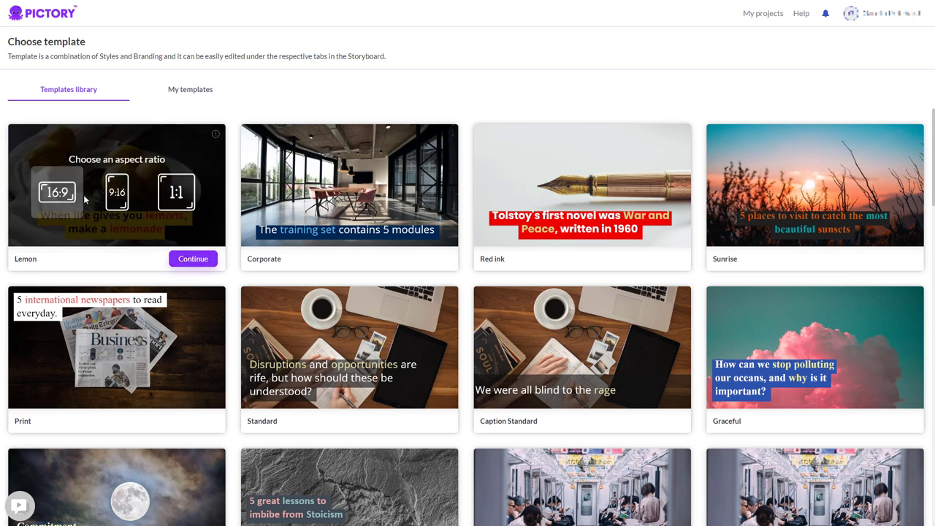
{"action": "left_click", "coordinate": [178, 257]}
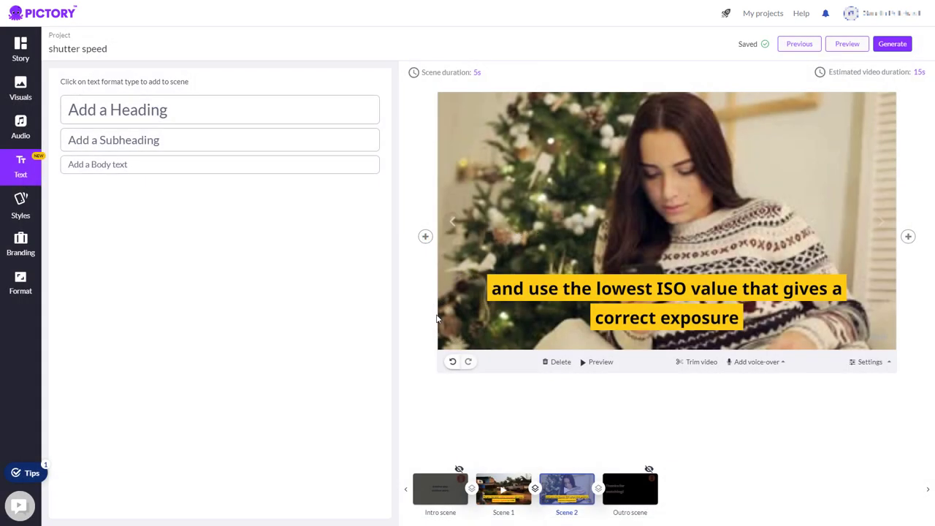
Step: Search visuals for 'filming', giving Scene 1 a woman-behind-camera clip and Scene 2 a neon studio clip
{"action": "left_click", "coordinate": [504, 486]}
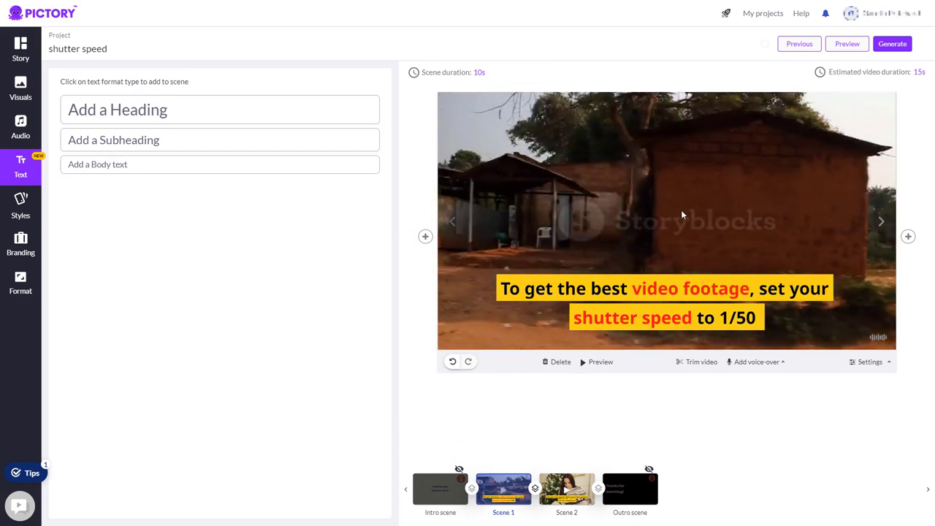
{"action": "left_click", "coordinate": [20, 87]}
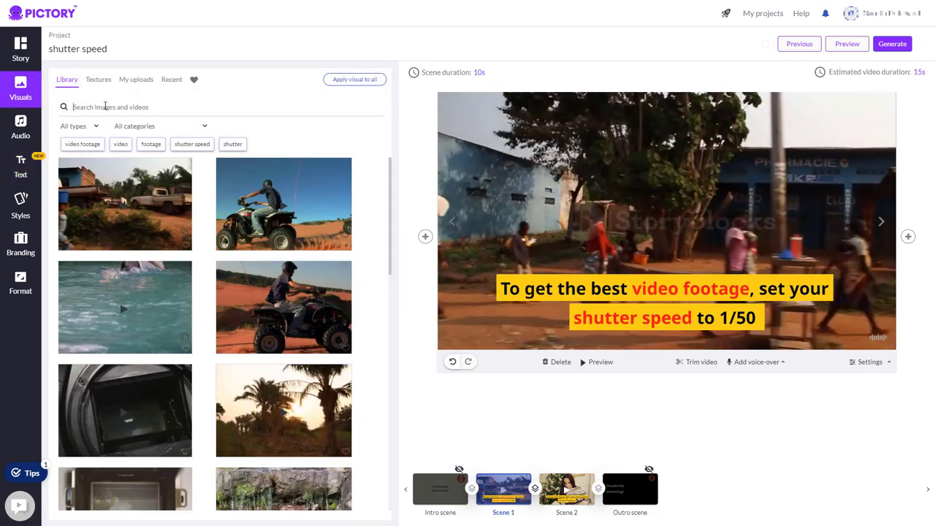
{"action": "left_click", "coordinate": [105, 107]}
{"action": "type", "text": "filming"}
{"action": "key", "text": "Return"}
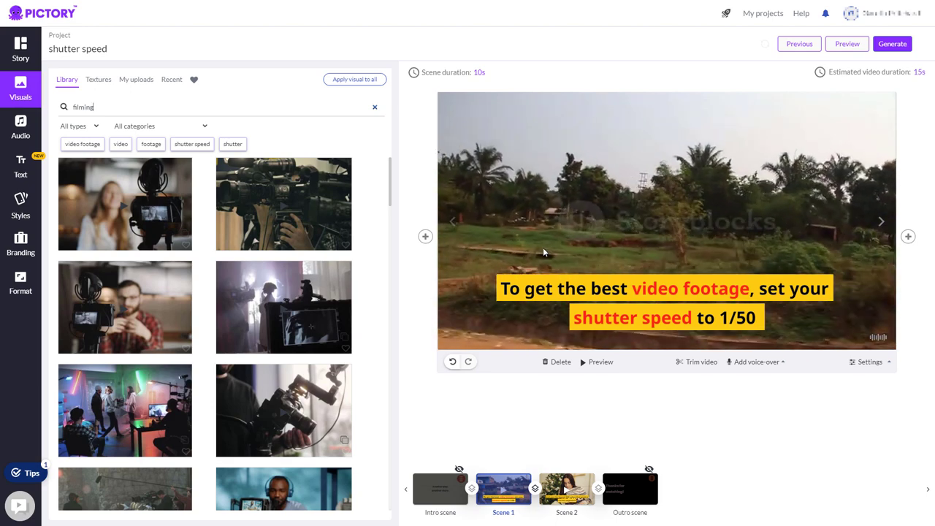
{"action": "left_click", "coordinate": [118, 189]}
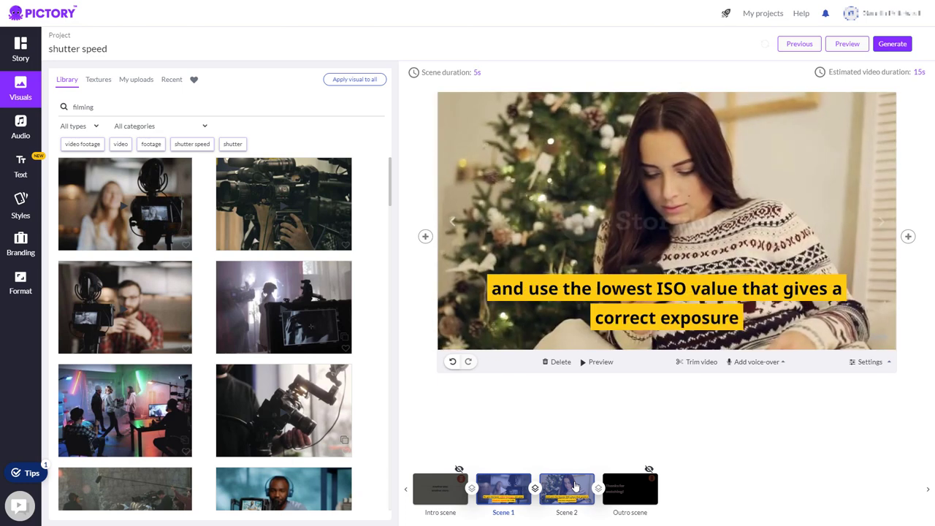
{"action": "left_click", "coordinate": [125, 421]}
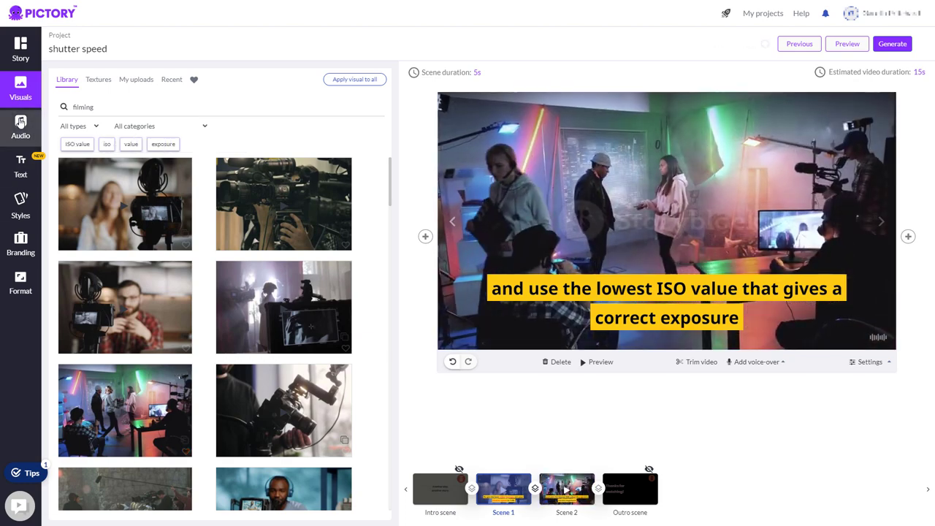
Step: Apply the Joey, male voice-over and check the background music volume is 10%
{"action": "left_click", "coordinate": [20, 126]}
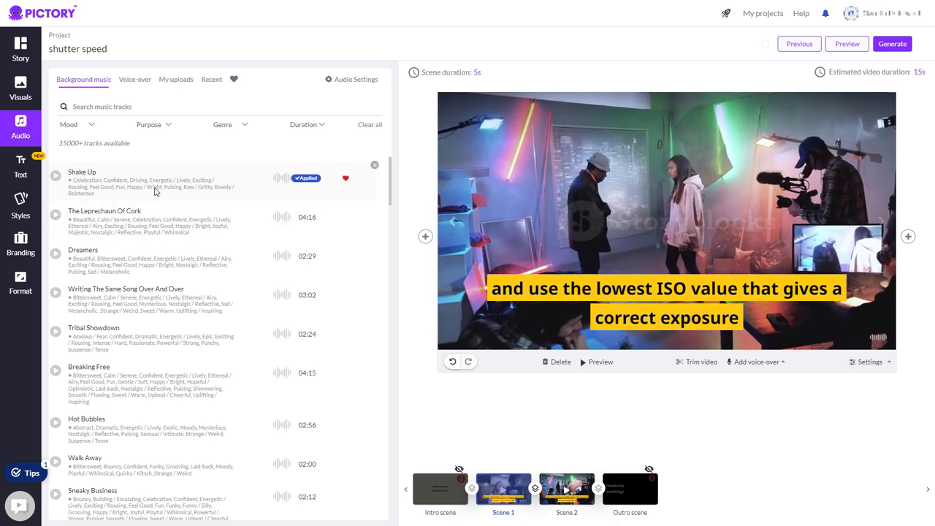
{"action": "left_click", "coordinate": [137, 81]}
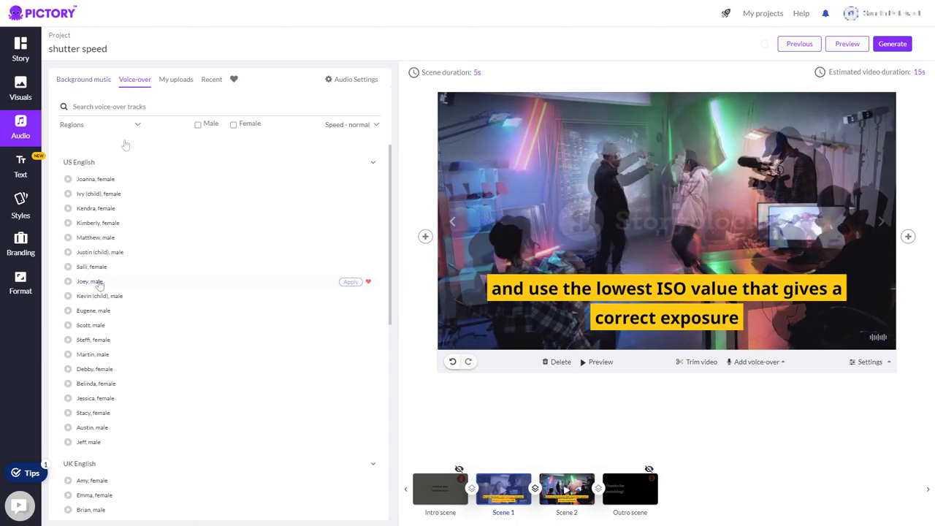
{"action": "left_click", "coordinate": [350, 282]}
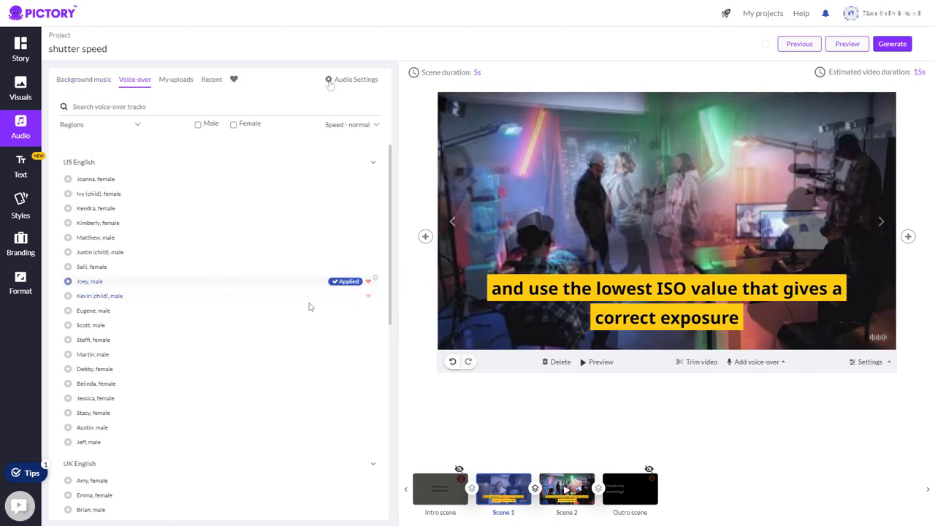
{"action": "left_click", "coordinate": [353, 81]}
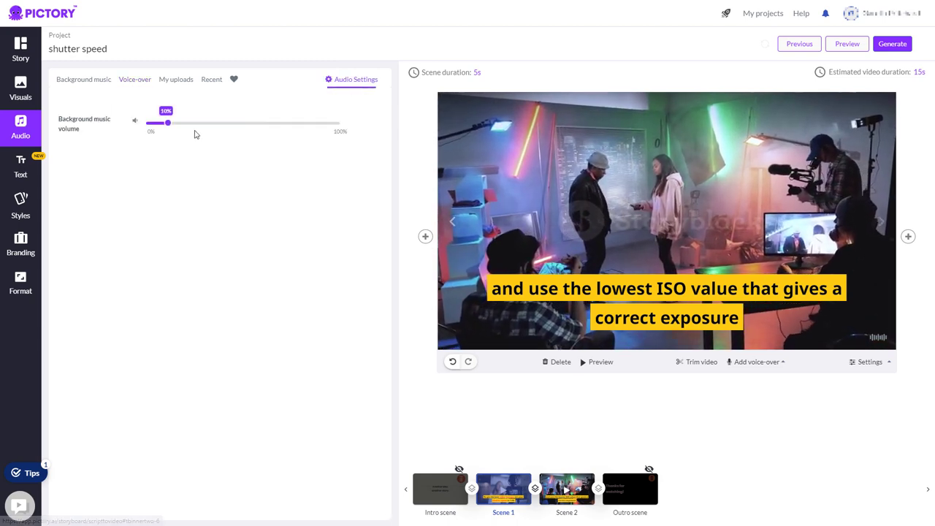